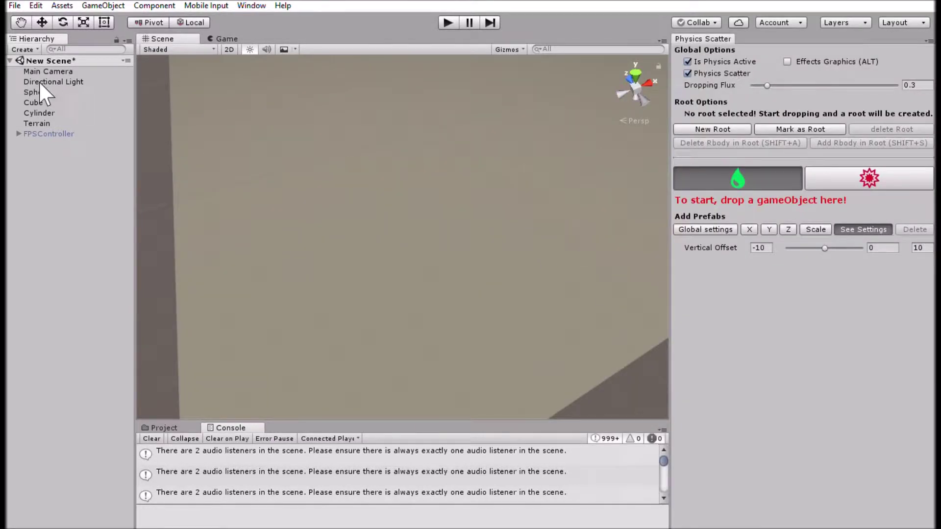
Add the Sphere, Cube and Cylinder from the scene to the Physics Scatter prefab list.
{"action": "double_click", "coordinate": [39, 90]}
{"action": "right_click_drag", "start_coordinate": [427, 179], "coordinate": [256, 131]}
{"action": "scroll", "coordinate": [299, 134], "scroll_direction": "down", "scroll_amount": 6}
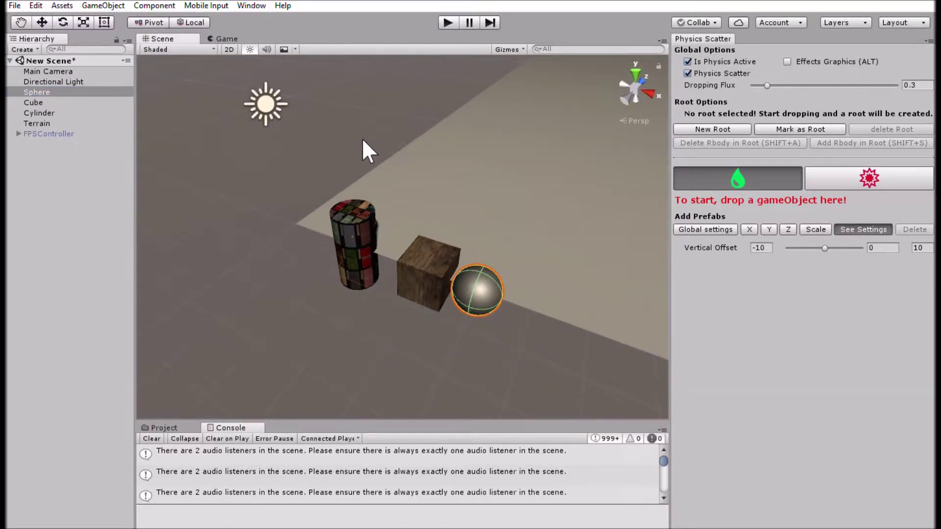
{"action": "right_click_drag", "start_coordinate": [363, 140], "coordinate": [483, 146]}
{"action": "left_click", "coordinate": [39, 113], "text": "shift"}
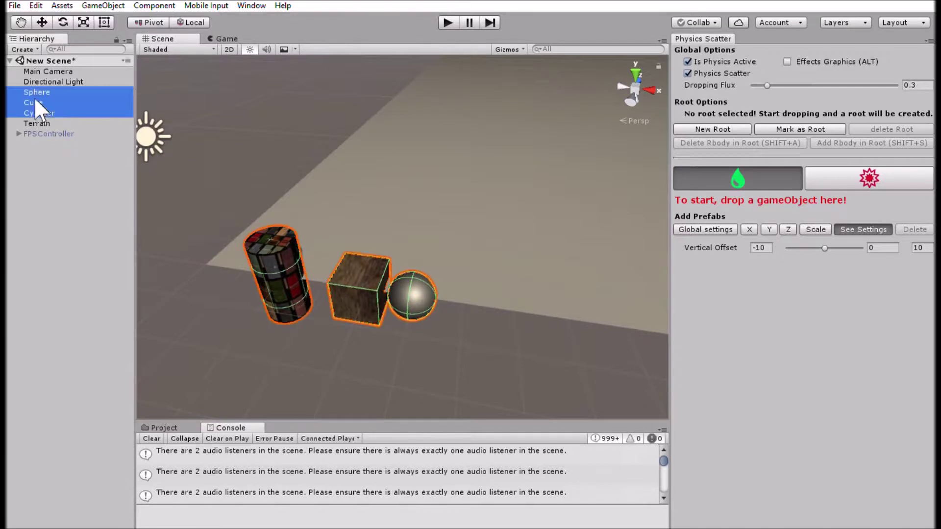
{"action": "left_click_drag", "start_coordinate": [35, 96], "coordinate": [785, 294]}
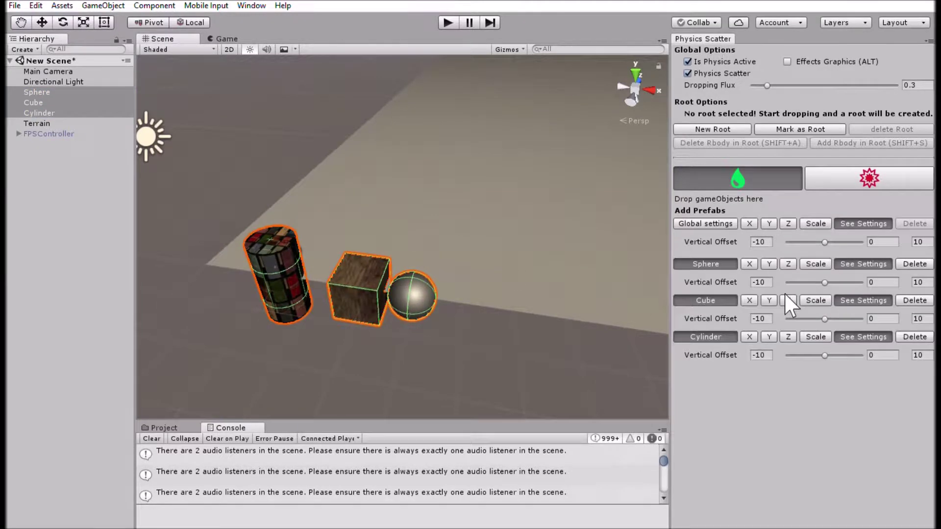
Scatter a mix of spheres, cubes and cylinders in long trails across the terrain.
{"action": "right_click_drag", "start_coordinate": [468, 150], "coordinate": [513, 132]}
{"action": "mouse_move", "coordinate": [448, 190]}
{"action": "left_mouse_down"}
{"action": "mouse_move", "coordinate": [399, 209]}
{"action": "mouse_move", "coordinate": [416, 109]}
{"action": "left_mouse_up"}
{"action": "middle_click_drag", "start_coordinate": [501, 212], "coordinate": [352, 415]}
{"action": "mouse_move", "coordinate": [478, 267]}
{"action": "left_mouse_down"}
{"action": "mouse_move", "coordinate": [569, 160]}
{"action": "mouse_move", "coordinate": [524, 157]}
{"action": "mouse_move", "coordinate": [456, 239]}
{"action": "mouse_move", "coordinate": [354, 277]}
{"action": "mouse_move", "coordinate": [323, 254]}
{"action": "mouse_move", "coordinate": [304, 213]}
{"action": "mouse_move", "coordinate": [317, 188]}
{"action": "mouse_move", "coordinate": [371, 206]}
{"action": "mouse_move", "coordinate": [433, 175]}
{"action": "left_mouse_up"}
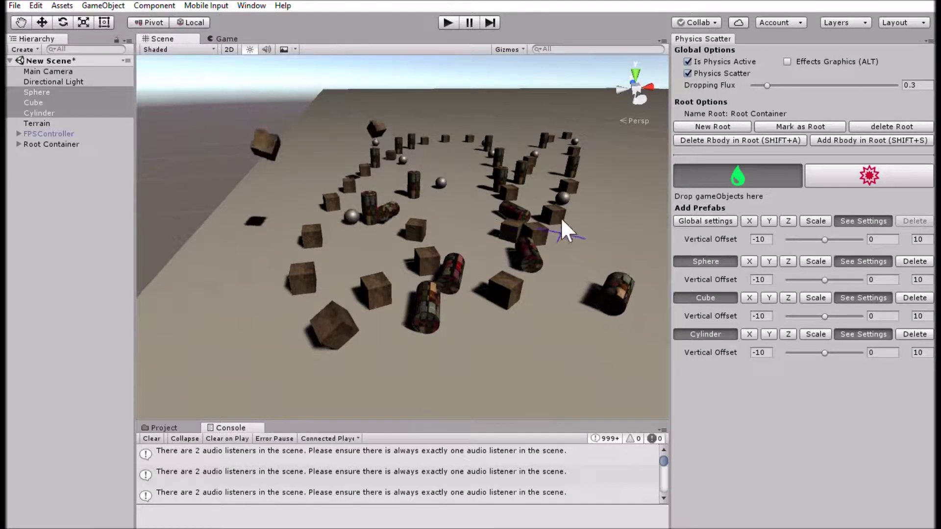
{"action": "left_click_drag", "start_coordinate": [546, 210], "coordinate": [590, 190], "text": "alt"}
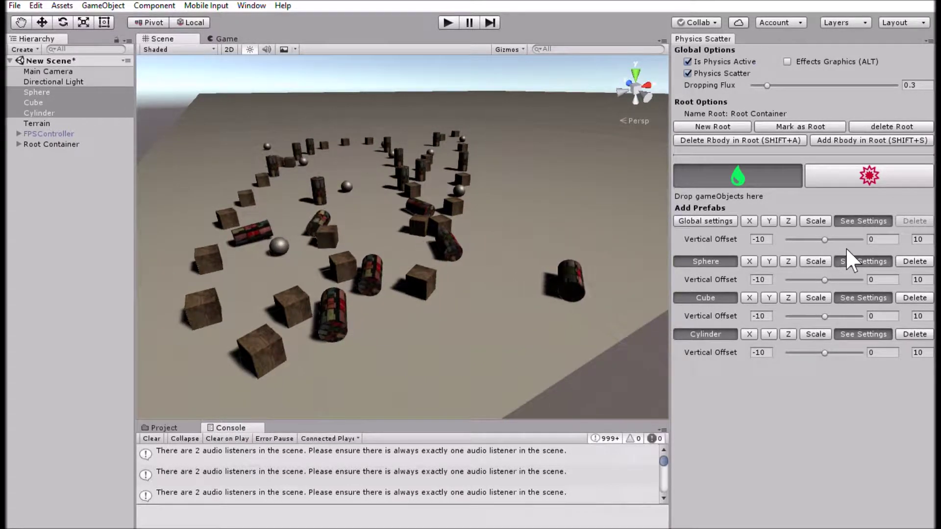
Collapse the individual settings of Sphere, Cube and Cylinder, and activate the global settings.
{"action": "left_click", "coordinate": [846, 261]}
{"action": "left_click", "coordinate": [847, 272]}
{"action": "left_click", "coordinate": [848, 287]}
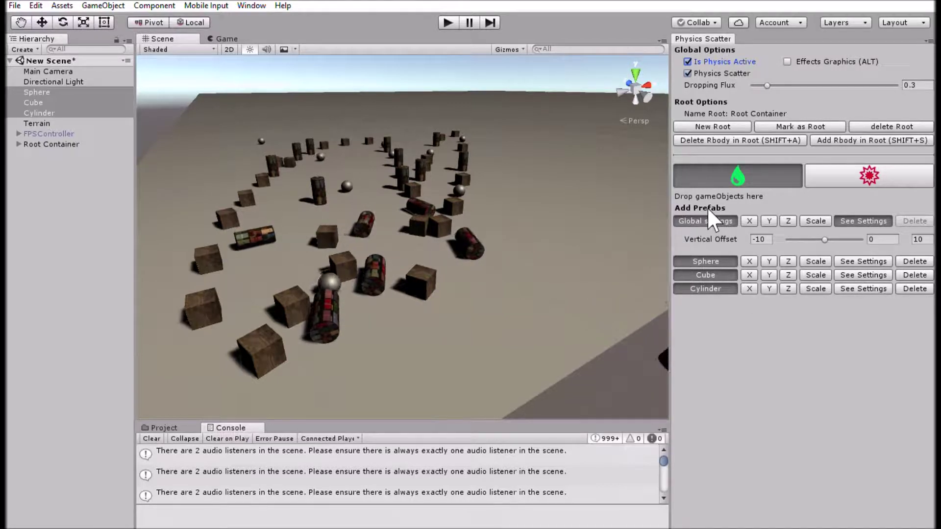
Scatter objects among the existing ones with a global vertical offset of 1.8, and again with an offset of 5.
{"action": "left_click_drag", "start_coordinate": [839, 235], "coordinate": [844, 231]}
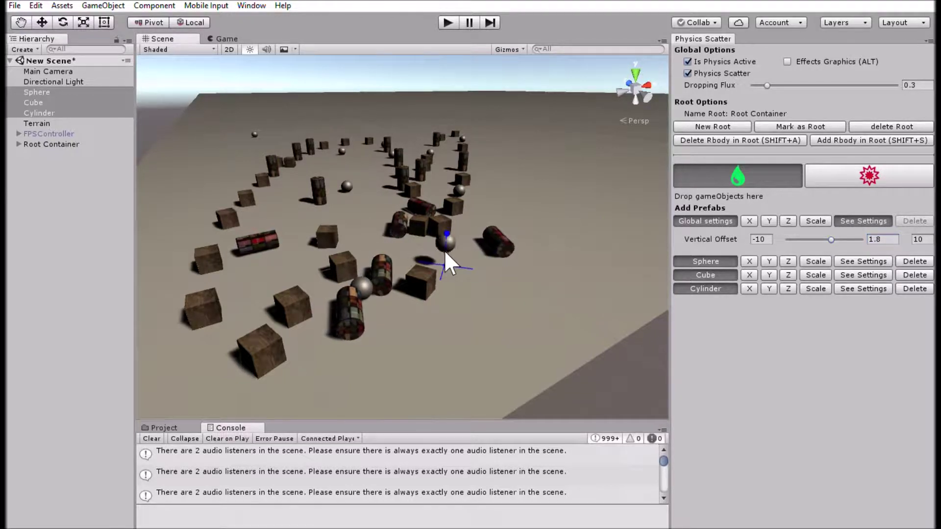
{"action": "left_click", "coordinate": [407, 279]}
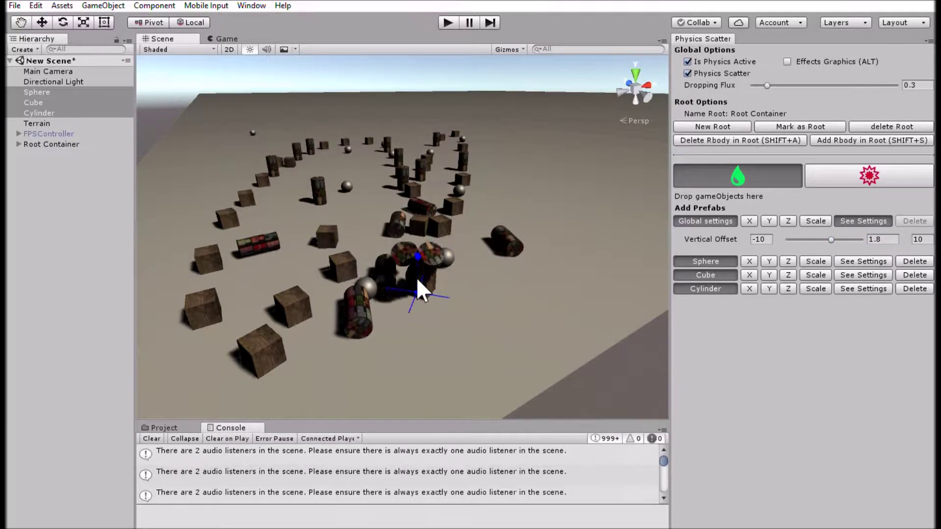
{"action": "left_click_drag", "start_coordinate": [830, 239], "coordinate": [841, 239]}
{"action": "mouse_move", "coordinate": [349, 195]}
{"action": "left_mouse_down"}
{"action": "mouse_move", "coordinate": [302, 261]}
{"action": "mouse_move", "coordinate": [294, 308]}
{"action": "mouse_move", "coordinate": [452, 212]}
{"action": "mouse_move", "coordinate": [390, 137]}
{"action": "mouse_move", "coordinate": [281, 172]}
{"action": "mouse_move", "coordinate": [300, 263]}
{"action": "mouse_move", "coordinate": [422, 252]}
{"action": "left_mouse_up"}
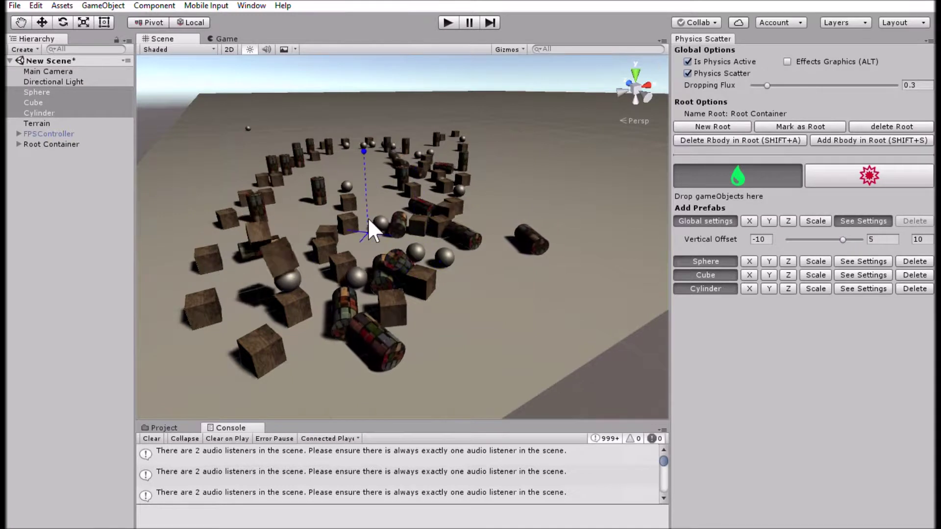
Enable global X, Y and Z rotation, widen X to about -128 to 88.3 and Z to about -46.6 to 108.3, and scatter more objects.
{"action": "left_click", "coordinate": [747, 219]}
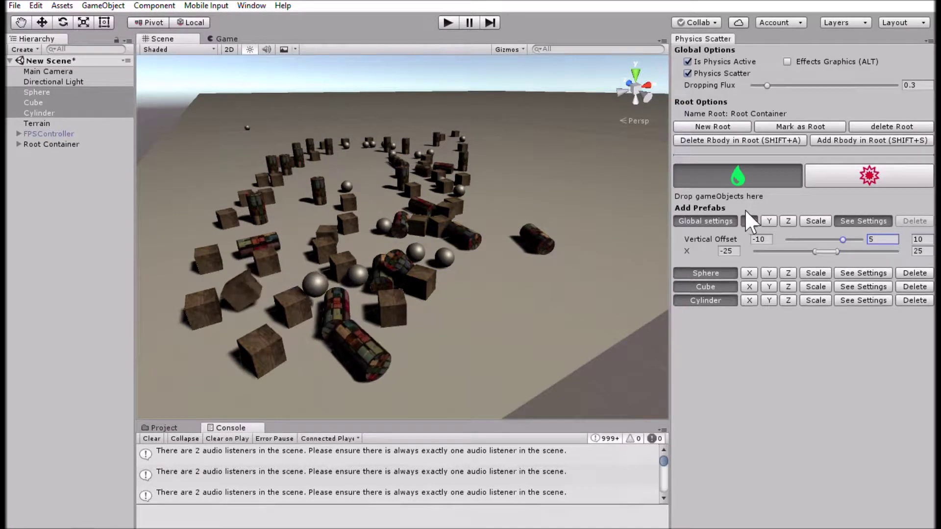
{"action": "left_click", "coordinate": [768, 220]}
{"action": "left_click", "coordinate": [788, 220]}
{"action": "left_click_drag", "start_coordinate": [830, 250], "coordinate": [863, 251]}
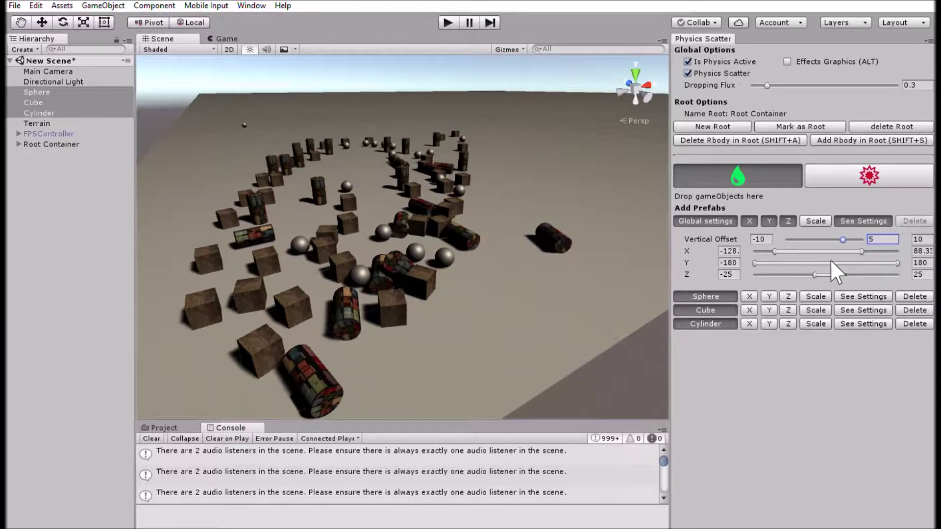
{"action": "left_click_drag", "start_coordinate": [821, 274], "coordinate": [869, 272]}
{"action": "mouse_move", "coordinate": [573, 256]}
{"action": "left_mouse_down"}
{"action": "mouse_move", "coordinate": [492, 300]}
{"action": "mouse_move", "coordinate": [533, 202]}
{"action": "mouse_move", "coordinate": [516, 193]}
{"action": "mouse_move", "coordinate": [487, 237]}
{"action": "mouse_move", "coordinate": [361, 202]}
{"action": "mouse_move", "coordinate": [325, 243]}
{"action": "mouse_move", "coordinate": [539, 190]}
{"action": "mouse_move", "coordinate": [510, 208]}
{"action": "left_mouse_up"}
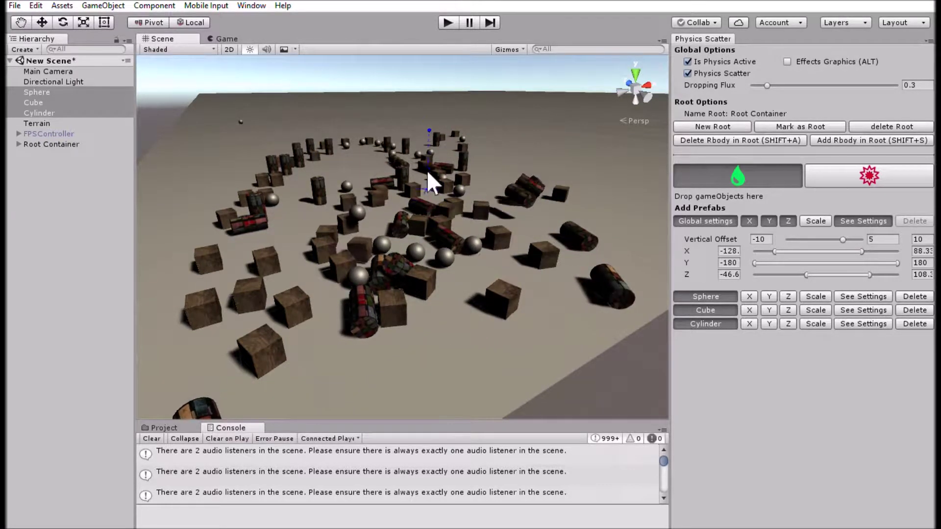
Deactivate the global settings, expand the Sphere's own settings and enable its X, Y and Z rotation ranges.
{"action": "left_click", "coordinate": [704, 221]}
{"action": "left_click", "coordinate": [752, 294]}
{"action": "left_click", "coordinate": [770, 294]}
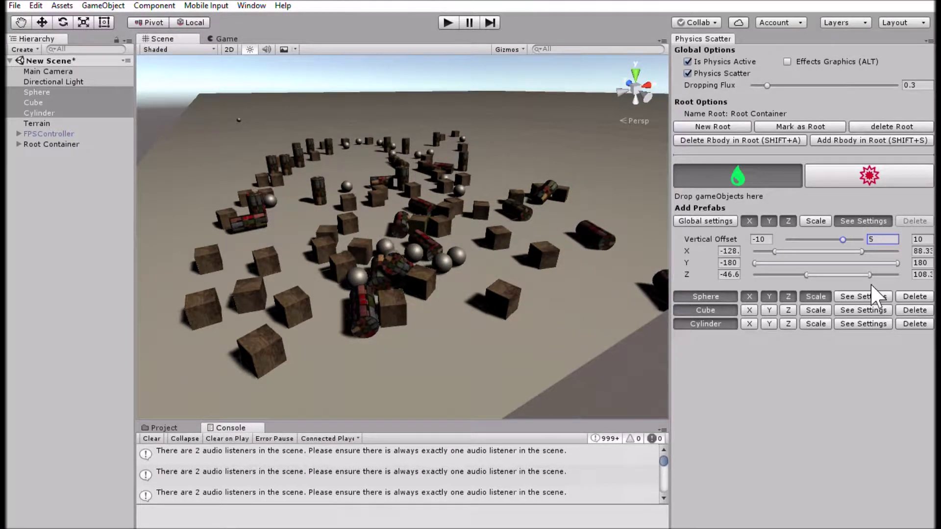
{"action": "left_click", "coordinate": [863, 297]}
{"action": "left_click", "coordinate": [787, 296]}
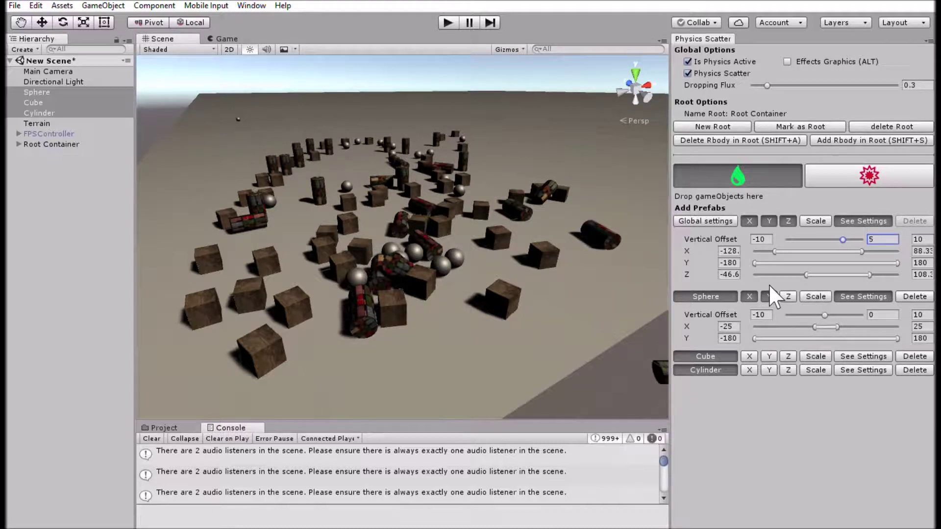
{"action": "left_click", "coordinate": [768, 296]}
{"action": "left_click", "coordinate": [746, 296]}
{"action": "left_click", "coordinate": [768, 296]}
{"action": "left_click", "coordinate": [787, 295]}
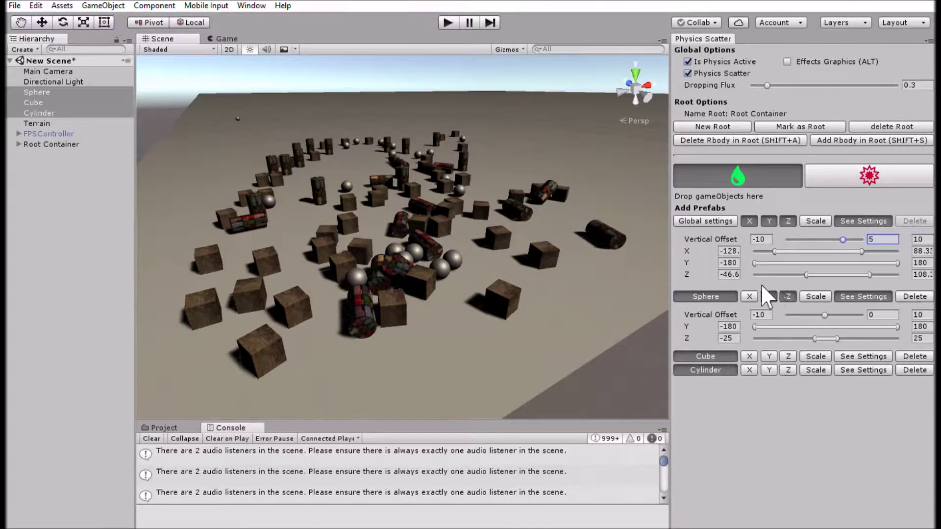
{"action": "left_click", "coordinate": [750, 295]}
Exclude the Sphere and Cylinder from scattering and scatter only cubes toward the far side of the terrain.
{"action": "left_click", "coordinate": [706, 296]}
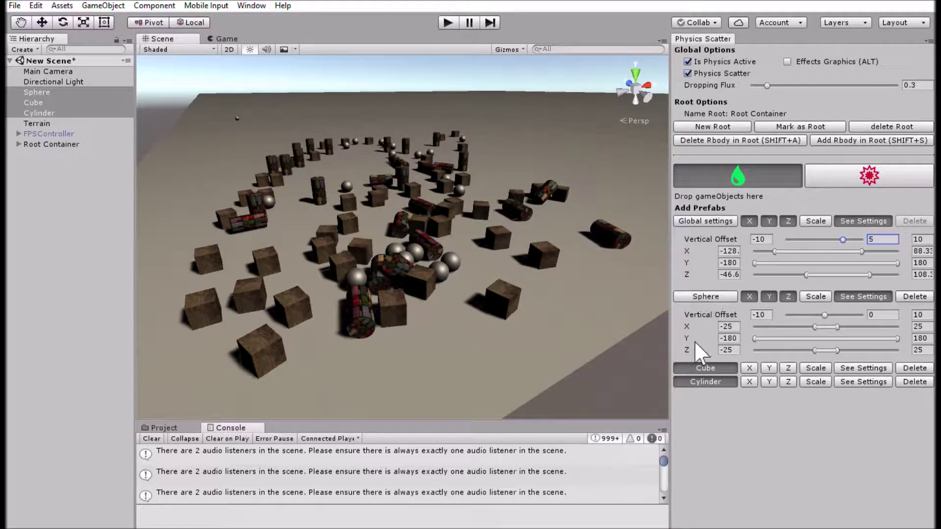
{"action": "left_click", "coordinate": [705, 380]}
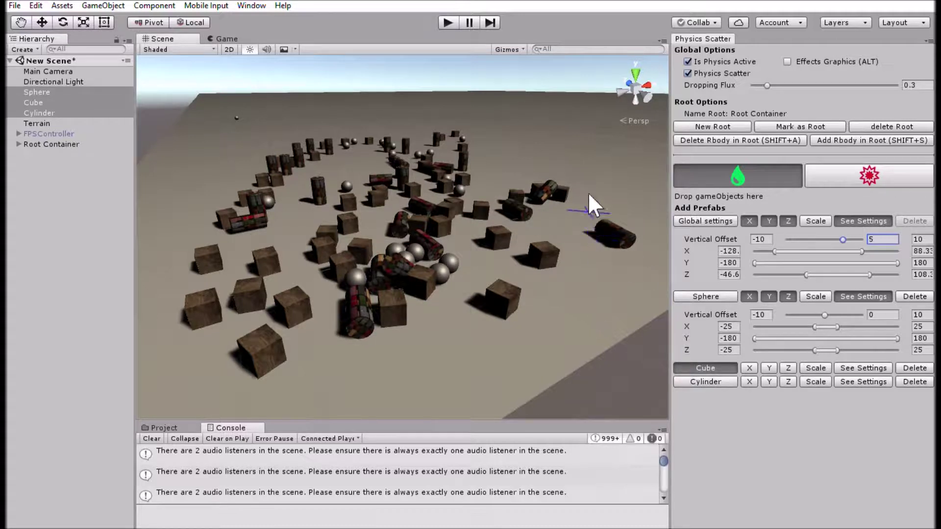
{"action": "mouse_move", "coordinate": [591, 173]}
{"action": "left_mouse_down"}
{"action": "mouse_move", "coordinate": [568, 147]}
{"action": "mouse_move", "coordinate": [531, 177]}
{"action": "mouse_move", "coordinate": [514, 122]}
{"action": "mouse_move", "coordinate": [570, 120]}
{"action": "left_mouse_up"}
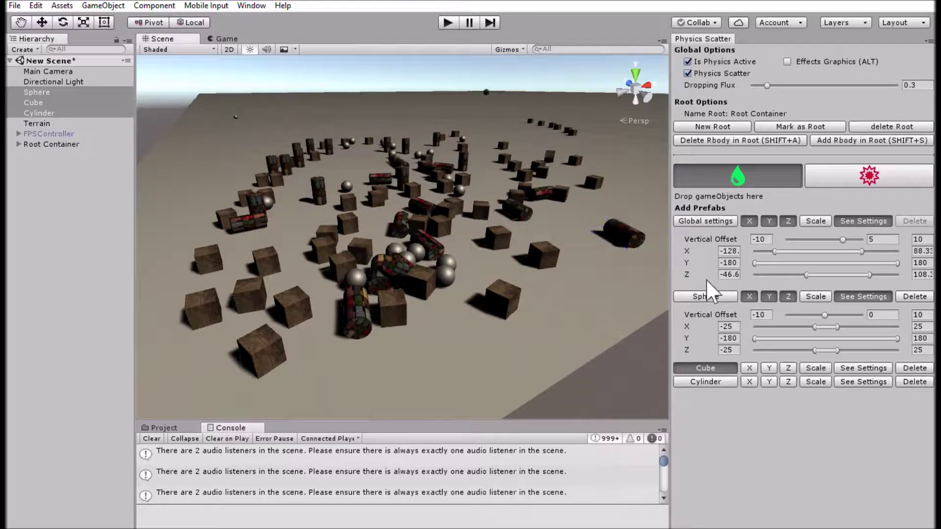
Reactivate the global settings and drop rotated cubes near the front of the terrain.
{"action": "left_click", "coordinate": [705, 221]}
{"action": "left_click", "coordinate": [612, 267]}
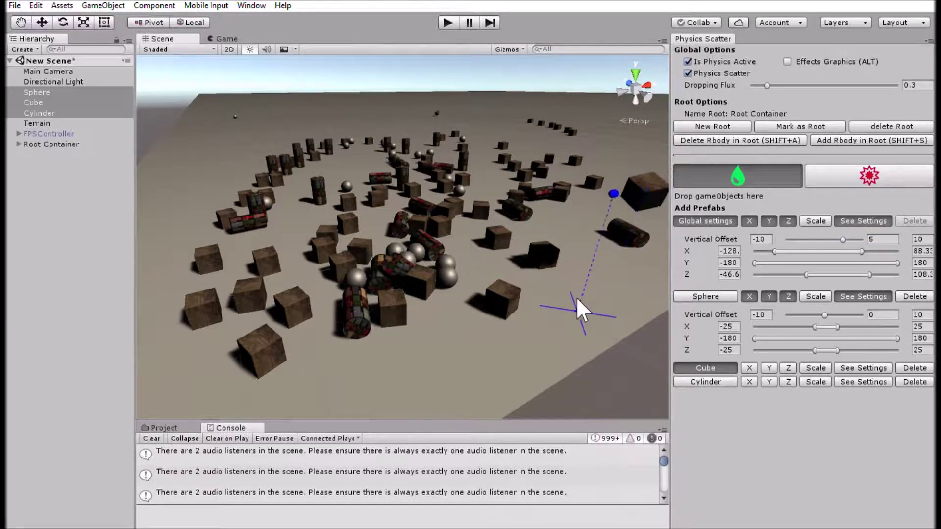
{"action": "left_click", "coordinate": [407, 344]}
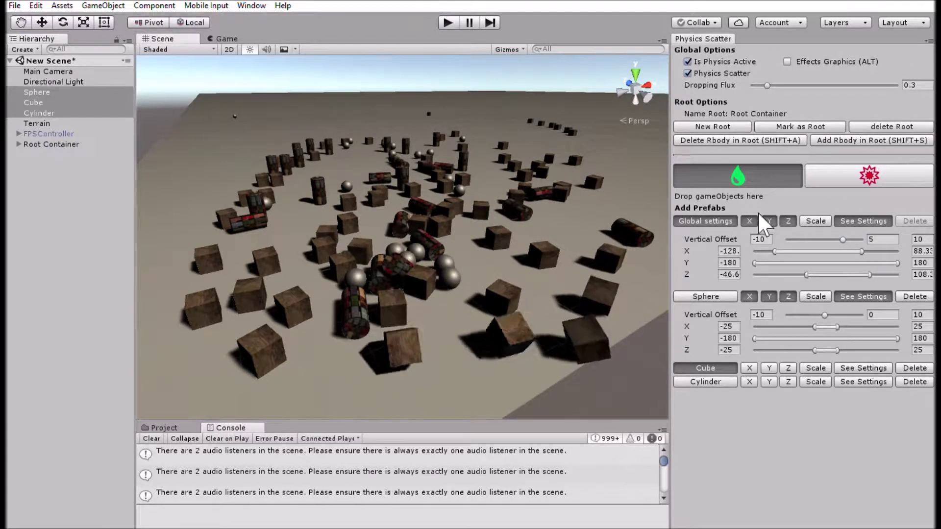
Disable X, Y and Z rotation in both the global settings and the Sphere's settings.
{"action": "left_click", "coordinate": [769, 219]}
{"action": "left_click", "coordinate": [770, 220]}
{"action": "left_click", "coordinate": [786, 220]}
{"action": "left_click", "coordinate": [786, 260]}
{"action": "left_click", "coordinate": [770, 260]}
{"action": "left_click", "coordinate": [750, 261]}
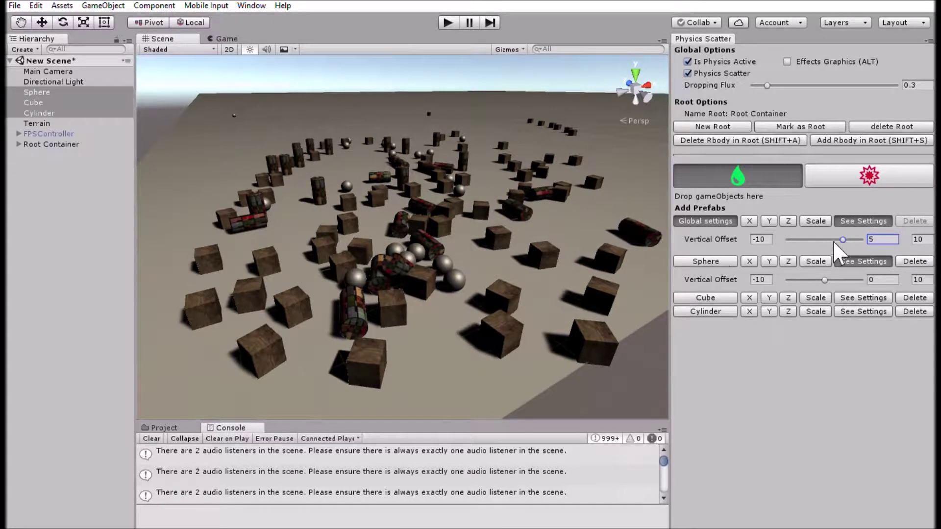
Collapse the Sphere's settings and make Sphere, Cube and Cylinder all active for scattering.
{"action": "left_click", "coordinate": [858, 261]}
{"action": "left_click", "coordinate": [709, 275]}
{"action": "left_click", "coordinate": [706, 289]}
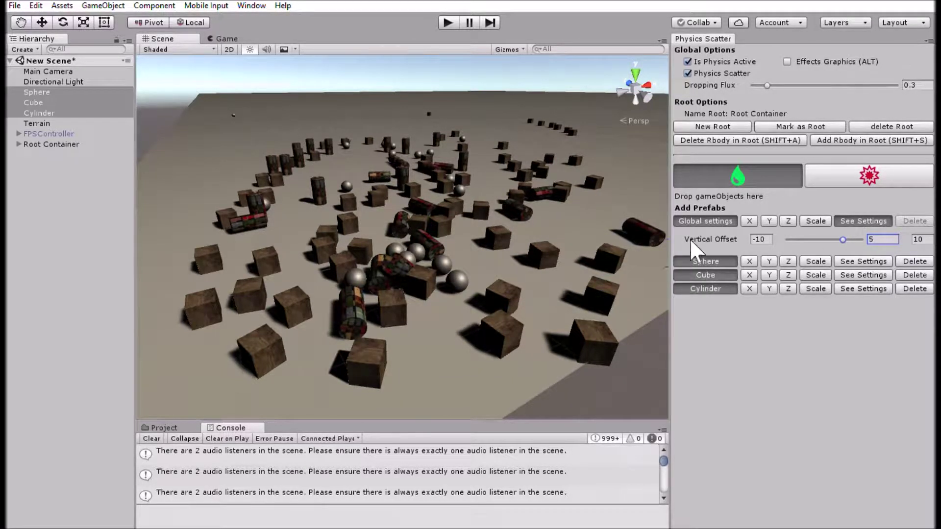
Turn off Physics Scatter and scatter spheres, cubes and cylinders above the terrain.
{"action": "scroll", "coordinate": [477, 196], "scroll_direction": "up", "scroll_amount": 5}
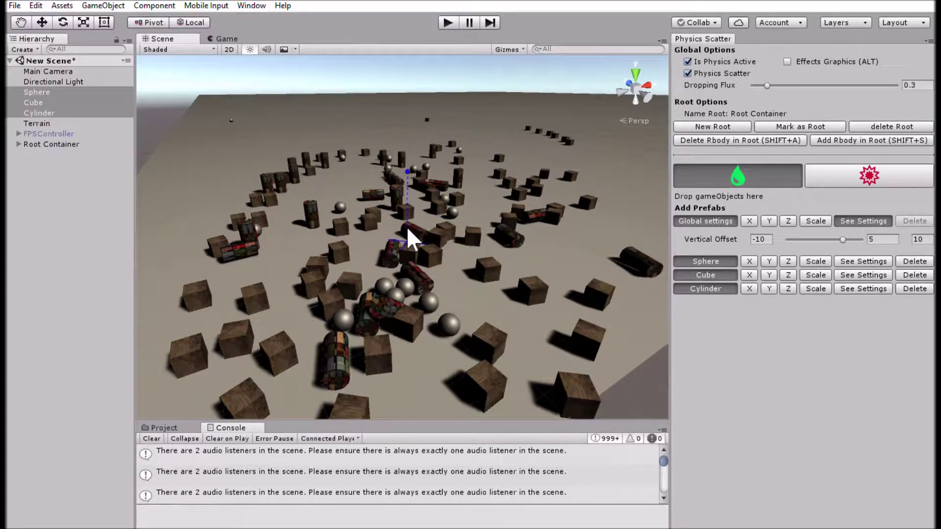
{"action": "left_click", "coordinate": [687, 72]}
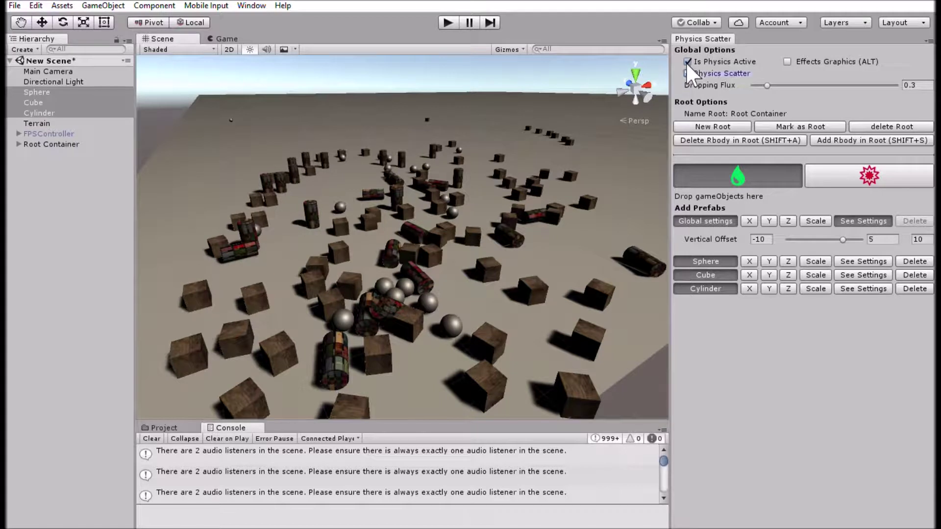
{"action": "mouse_move", "coordinate": [542, 243]}
{"action": "left_mouse_down"}
{"action": "mouse_move", "coordinate": [469, 248]}
{"action": "mouse_move", "coordinate": [349, 198]}
{"action": "left_mouse_up"}
{"action": "mouse_move", "coordinate": [285, 254]}
{"action": "left_mouse_down"}
{"action": "mouse_move", "coordinate": [349, 313]}
{"action": "mouse_move", "coordinate": [456, 232]}
{"action": "mouse_move", "coordinate": [307, 210]}
{"action": "mouse_move", "coordinate": [301, 296]}
{"action": "left_mouse_up"}
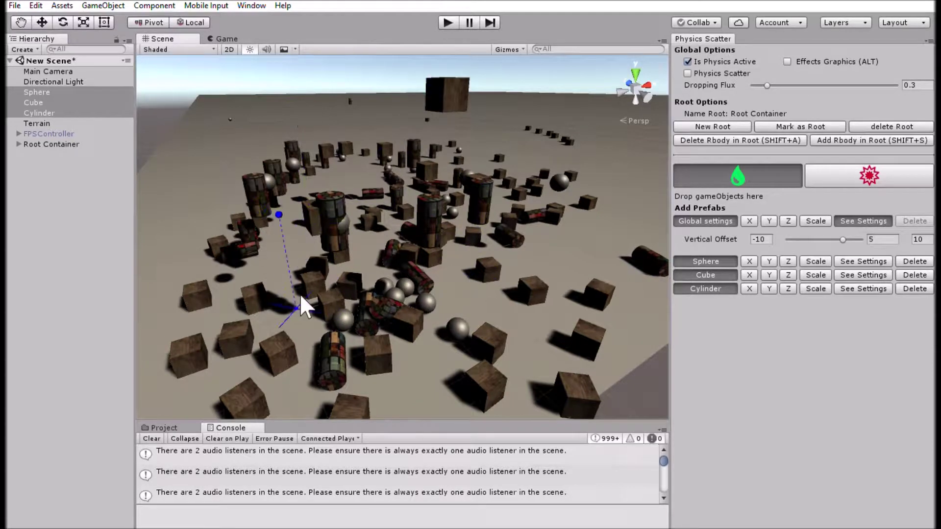
{"action": "left_click", "coordinate": [507, 258]}
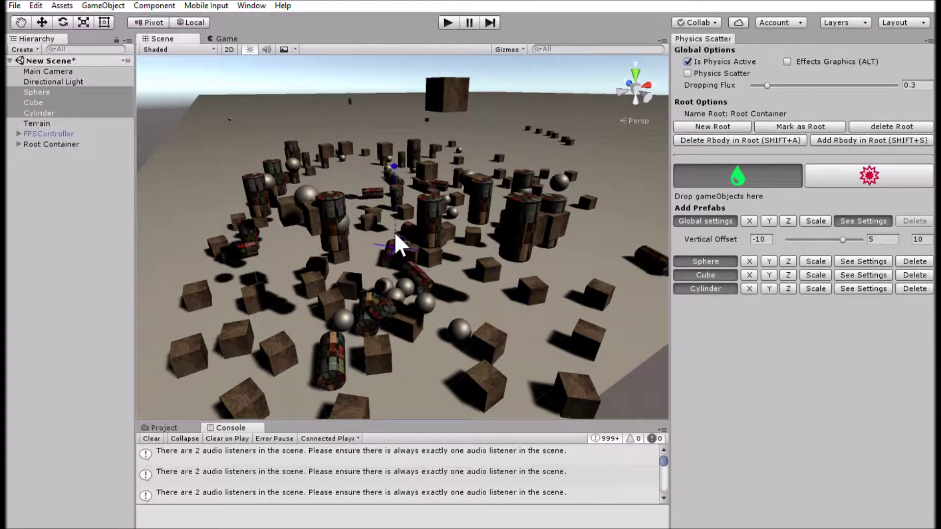
{"action": "left_click_drag", "start_coordinate": [334, 219], "coordinate": [387, 231]}
{"action": "middle_click_drag", "start_coordinate": [473, 267], "coordinate": [365, 321]}
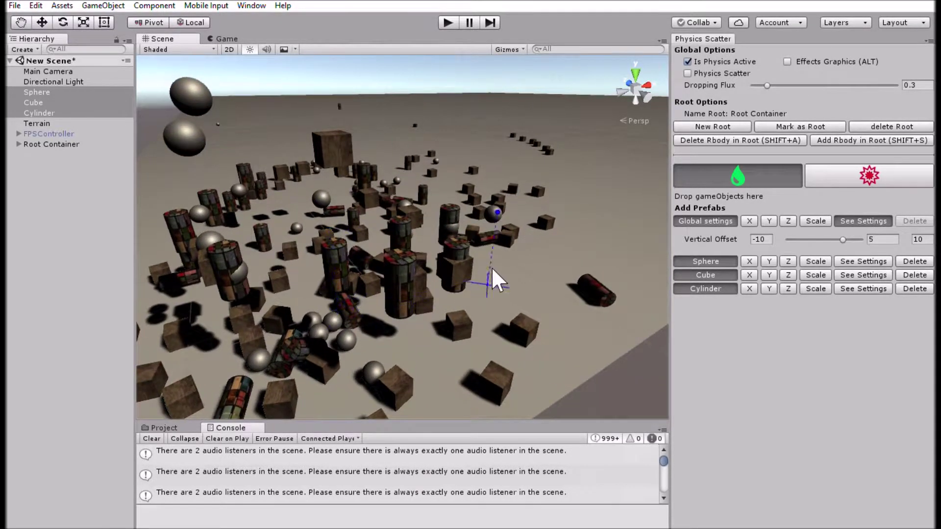
{"action": "left_click", "coordinate": [482, 324]}
{"action": "left_click", "coordinate": [452, 345]}
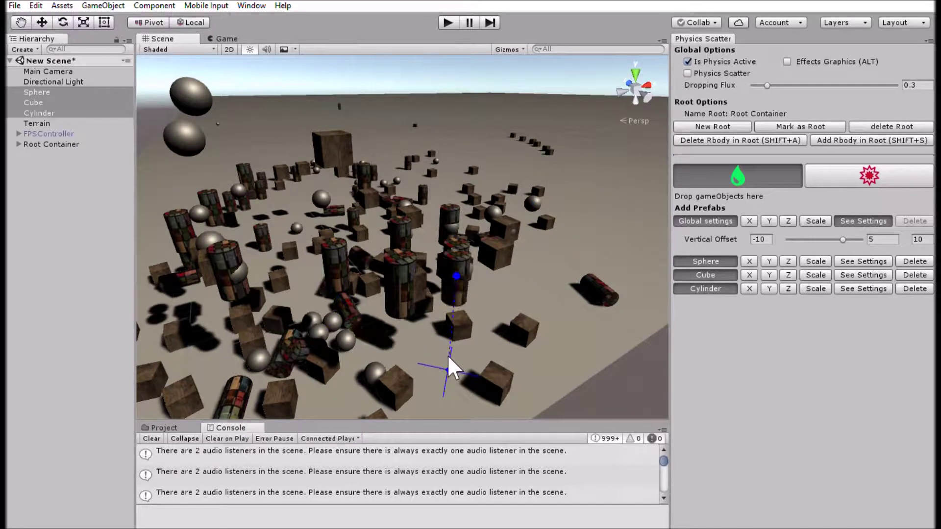
{"action": "left_click", "coordinate": [404, 383]}
{"action": "left_click", "coordinate": [318, 390]}
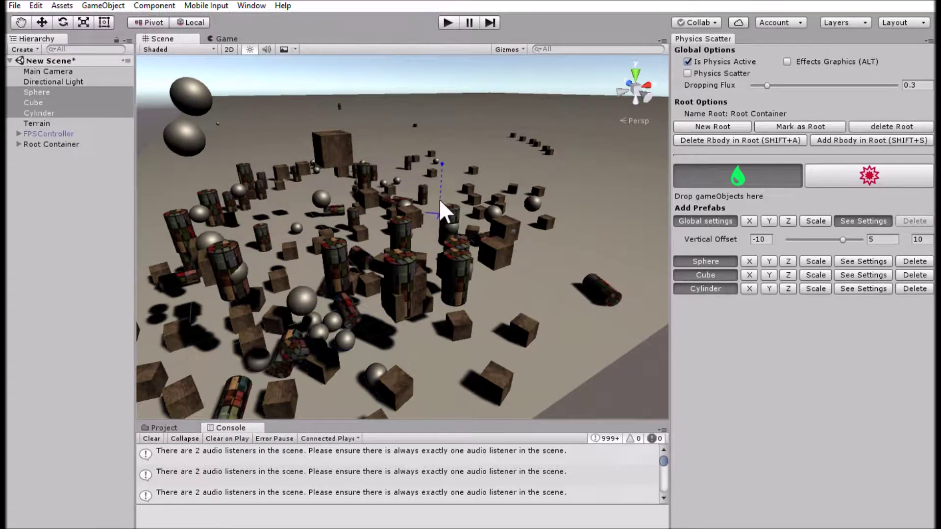
Turn Physics Scatter back on for newly dropped objects.
{"action": "right_click_drag", "start_coordinate": [440, 200], "coordinate": [490, 265]}
{"action": "middle_click_drag", "start_coordinate": [517, 278], "coordinate": [590, 312]}
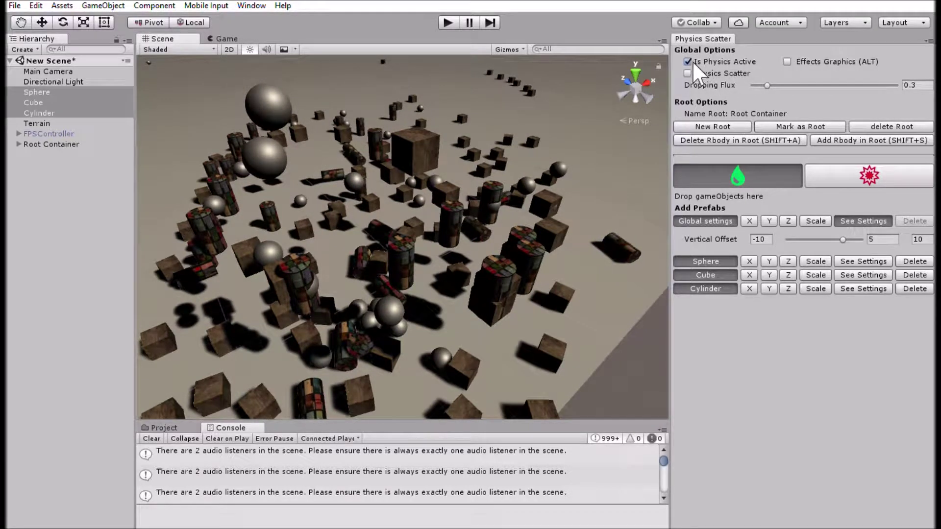
{"action": "left_click", "coordinate": [688, 73]}
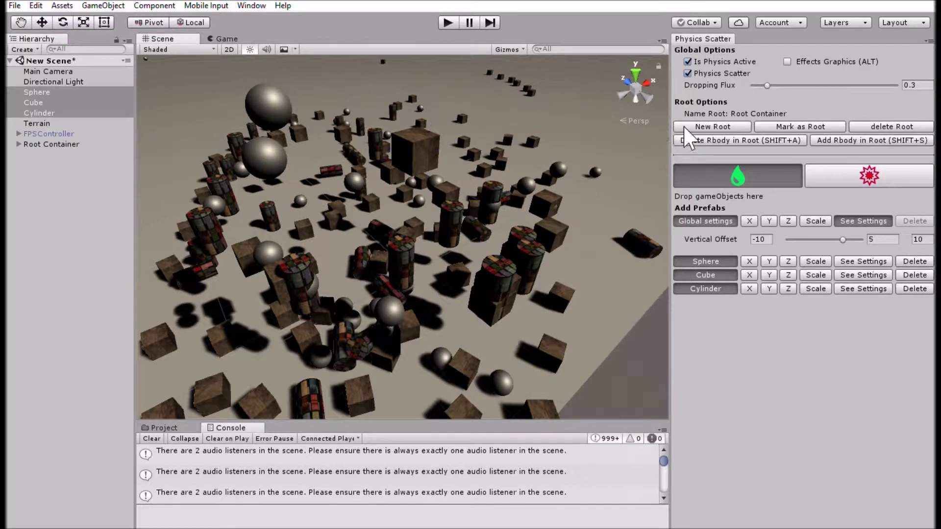
Add rigidbodies to the objects in the current root, and scatter objects under a new root at the terrain's far end.
{"action": "left_click", "coordinate": [832, 136]}
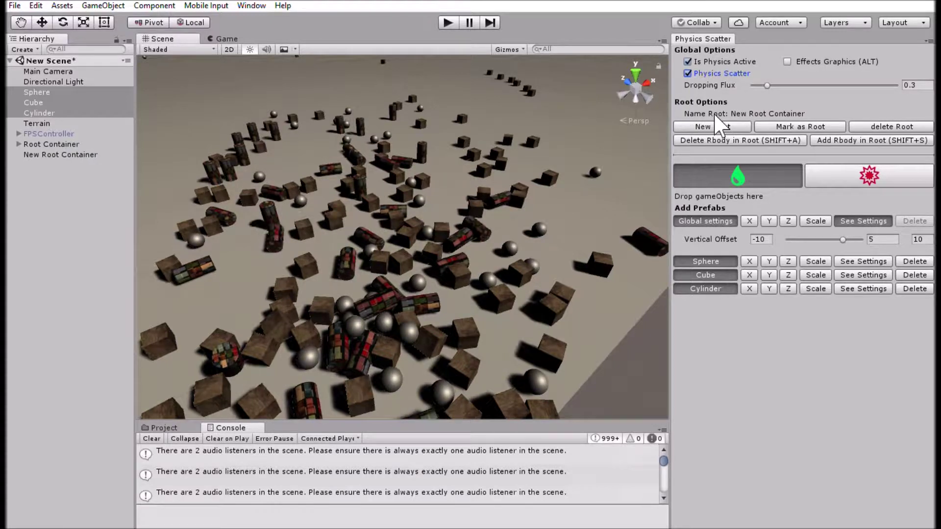
{"action": "mouse_move", "coordinate": [568, 134]}
{"action": "left_mouse_down"}
{"action": "mouse_move", "coordinate": [544, 105]}
{"action": "mouse_move", "coordinate": [578, 94]}
{"action": "left_mouse_up"}
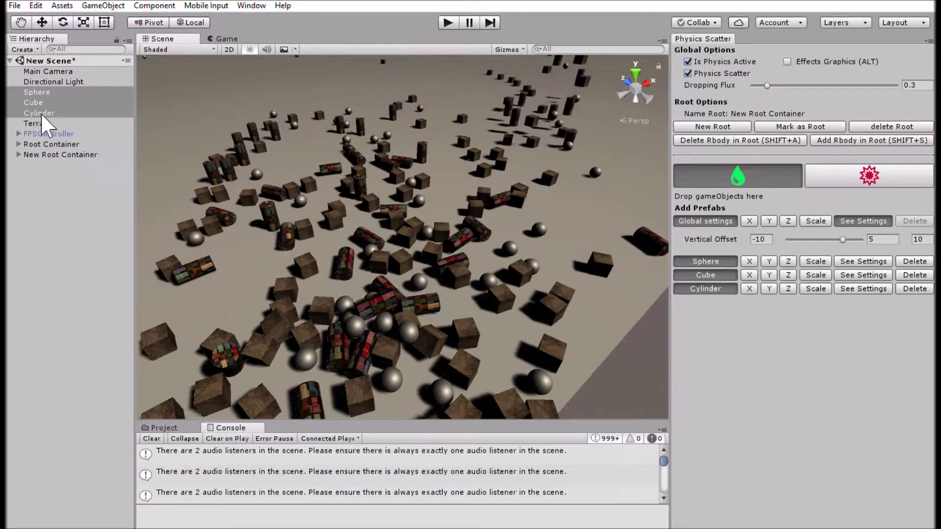
Review the objects inside New Root Container and select the original Root Container to compare the two groups.
{"action": "left_click", "coordinate": [19, 154]}
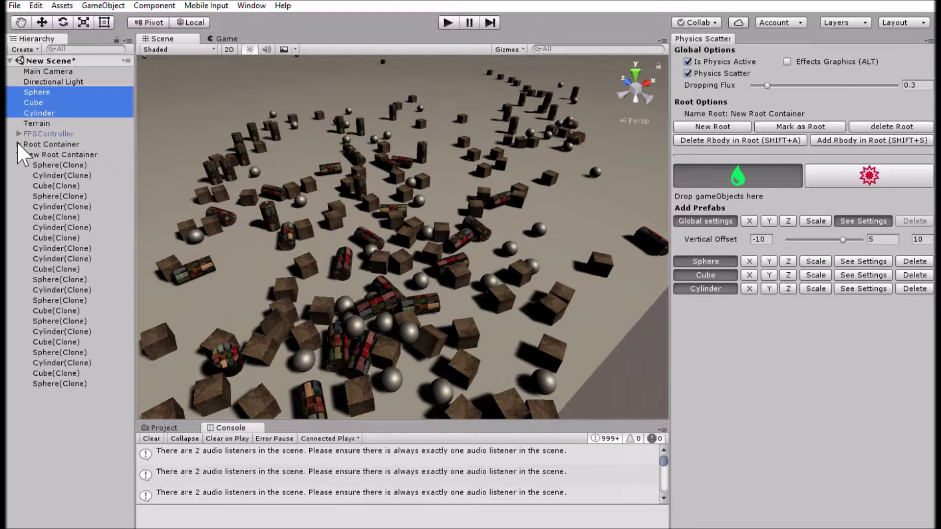
{"action": "left_click", "coordinate": [17, 142]}
{"action": "left_click", "coordinate": [51, 145]}
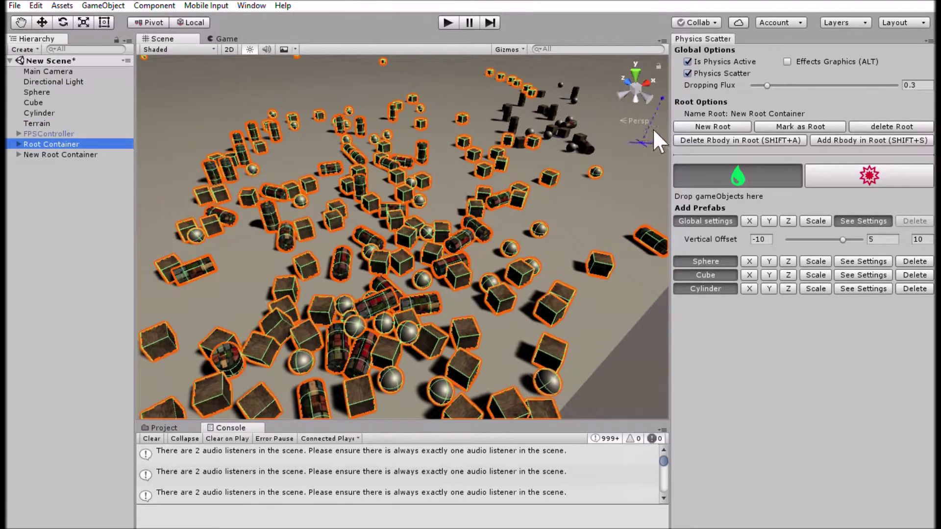
Mark Root Container as the active root and scatter more objects near the terrain's edge.
{"action": "left_click", "coordinate": [792, 126]}
{"action": "left_click_drag", "start_coordinate": [585, 229], "coordinate": [577, 225]}
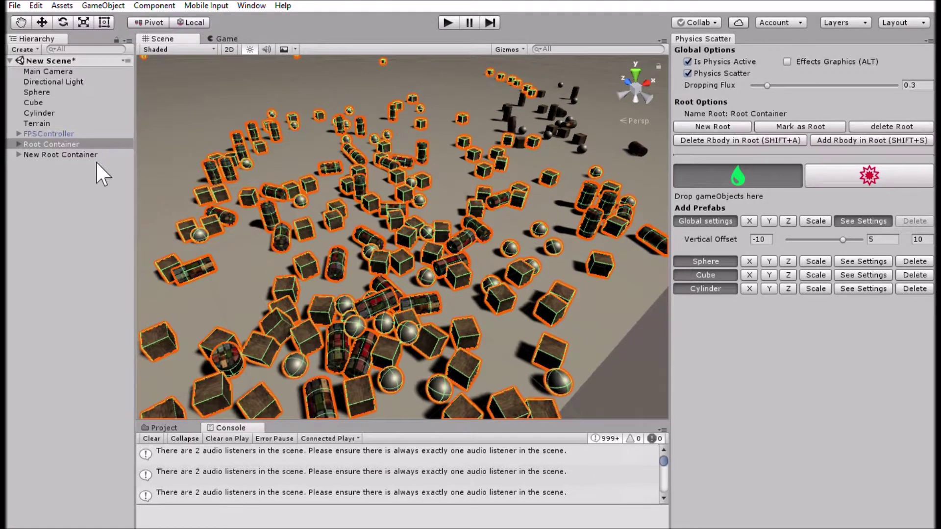
Delete Root Container with its objects, then mark New Root Container as the root and scatter more objects into it.
{"action": "left_click", "coordinate": [61, 153]}
{"action": "left_click", "coordinate": [892, 126]}
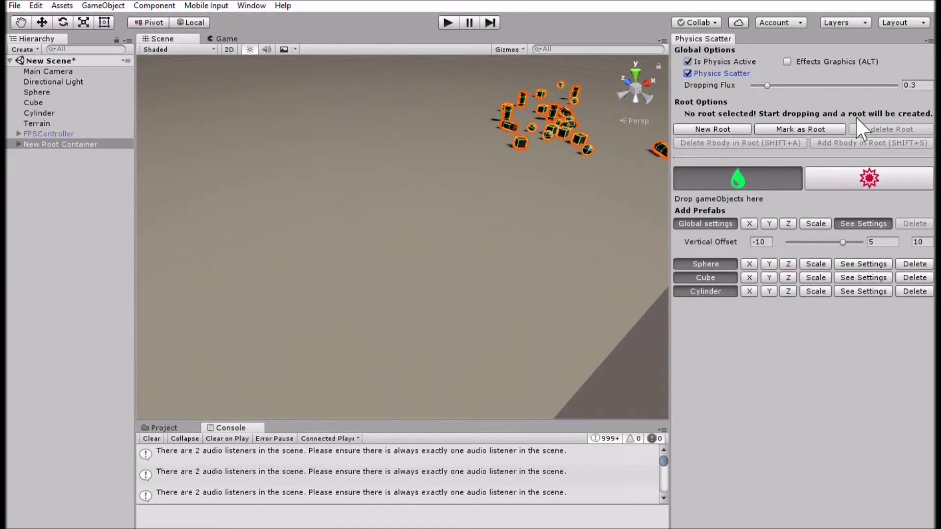
{"action": "left_click", "coordinate": [826, 124]}
{"action": "middle_click_drag", "start_coordinate": [561, 140], "coordinate": [301, 371]}
{"action": "mouse_move", "coordinate": [465, 216]}
{"action": "left_mouse_down"}
{"action": "mouse_move", "coordinate": [472, 130]}
{"action": "mouse_move", "coordinate": [395, 224]}
{"action": "mouse_move", "coordinate": [518, 254]}
{"action": "mouse_move", "coordinate": [397, 253]}
{"action": "mouse_move", "coordinate": [381, 230]}
{"action": "mouse_move", "coordinate": [382, 196]}
{"action": "mouse_move", "coordinate": [340, 172]}
{"action": "left_mouse_up"}
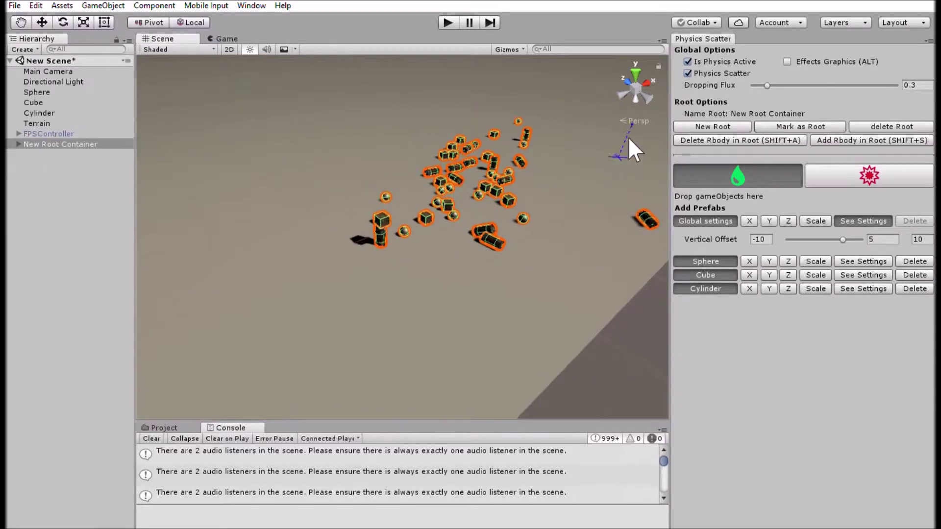
Set the Dropping Flux to 0.12 and scatter objects across the open terrain beside the existing group.
{"action": "left_click_drag", "start_coordinate": [778, 76], "coordinate": [770, 79]}
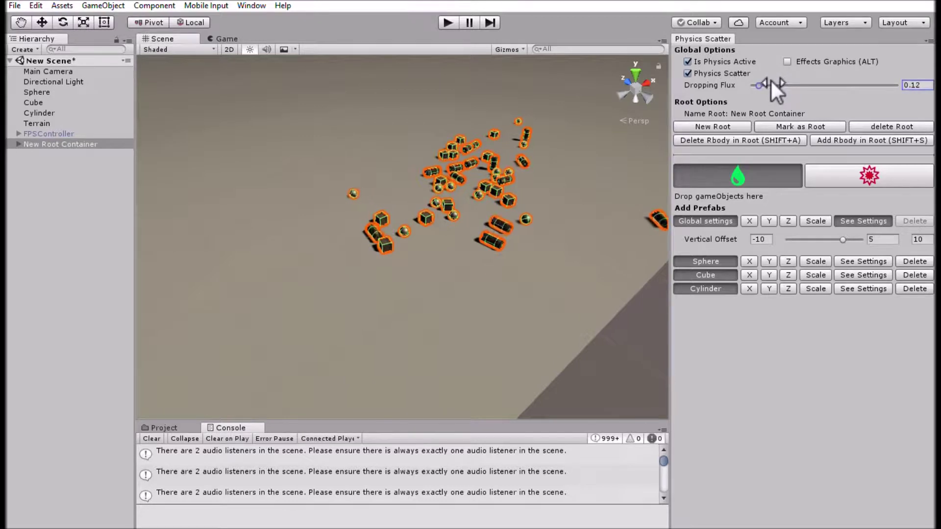
{"action": "mouse_move", "coordinate": [527, 165]}
{"action": "left_mouse_down"}
{"action": "mouse_move", "coordinate": [363, 287]}
{"action": "mouse_move", "coordinate": [259, 320]}
{"action": "mouse_move", "coordinate": [263, 384]}
{"action": "mouse_move", "coordinate": [320, 256]}
{"action": "left_mouse_up"}
{"action": "left_click_drag", "start_coordinate": [396, 123], "coordinate": [342, 222]}
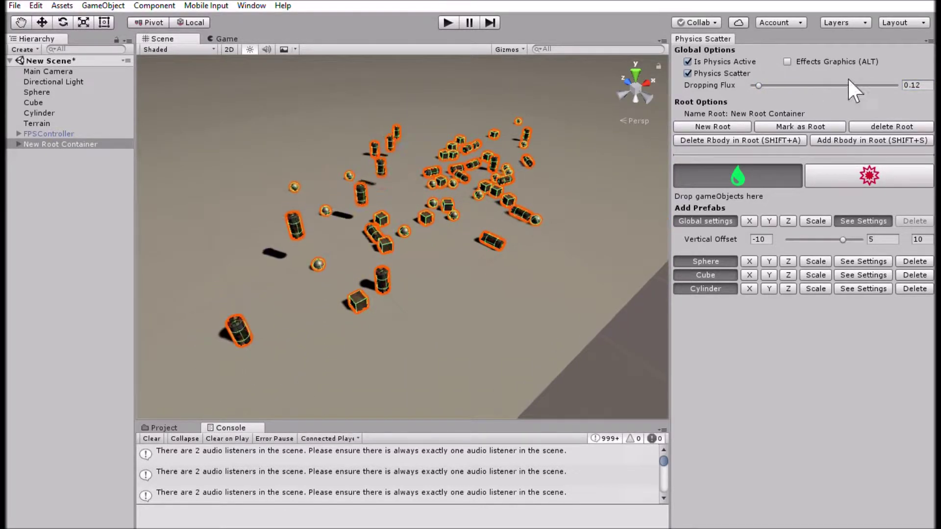
Set the Dropping Flux to 0.49 and scatter a line of objects in front of the group.
{"action": "left_click_drag", "start_coordinate": [776, 81], "coordinate": [787, 80]}
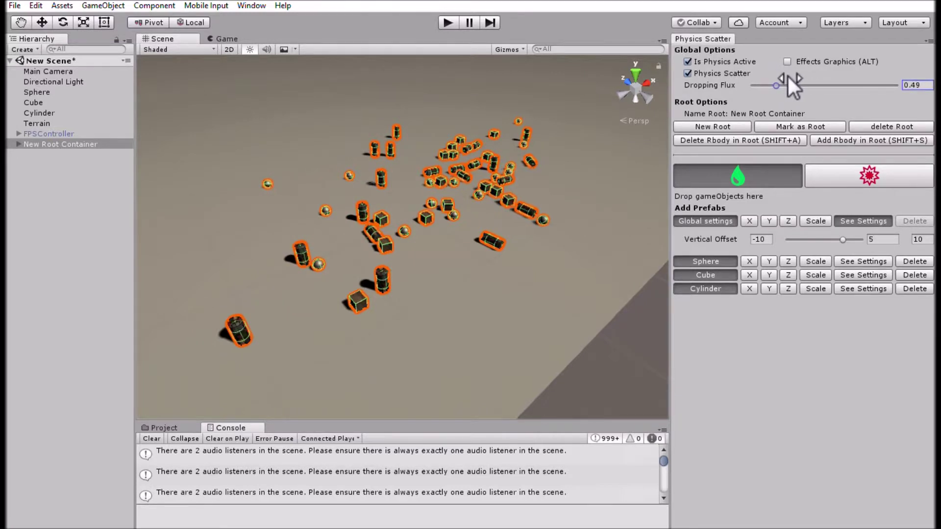
{"action": "mouse_move", "coordinate": [534, 218]}
{"action": "left_mouse_down"}
{"action": "mouse_move", "coordinate": [426, 337]}
{"action": "mouse_move", "coordinate": [361, 366]}
{"action": "left_mouse_up"}
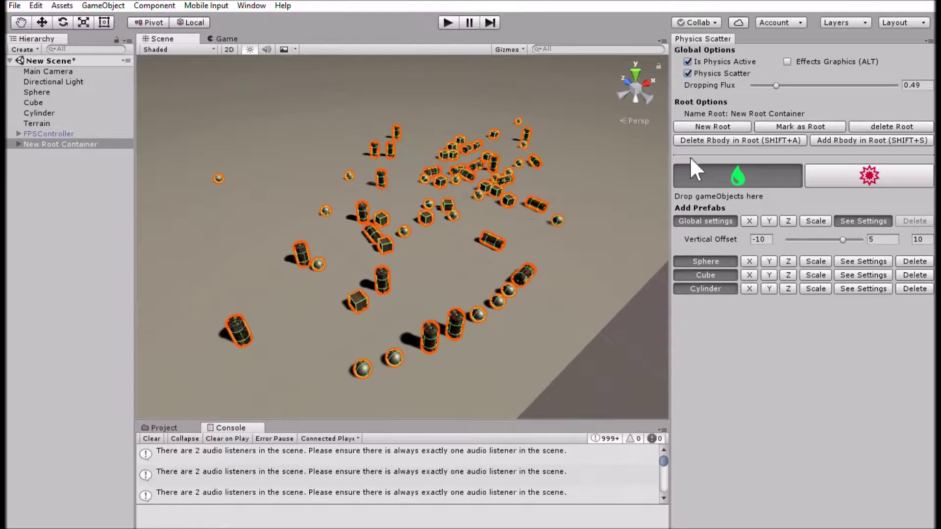
Toggle the prefab dropping mode off and on, selecting the terrain while it is off.
{"action": "left_click", "coordinate": [723, 167]}
{"action": "left_click", "coordinate": [595, 237]}
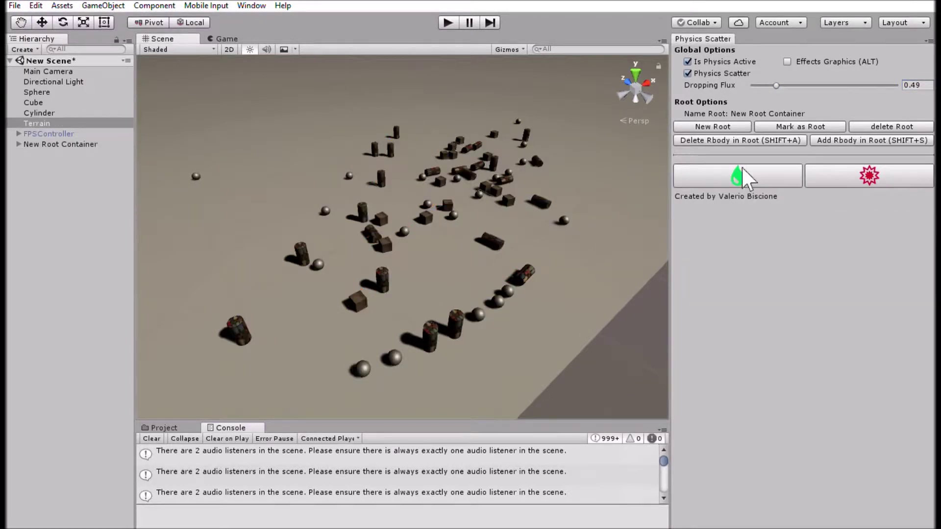
{"action": "left_click", "coordinate": [757, 179]}
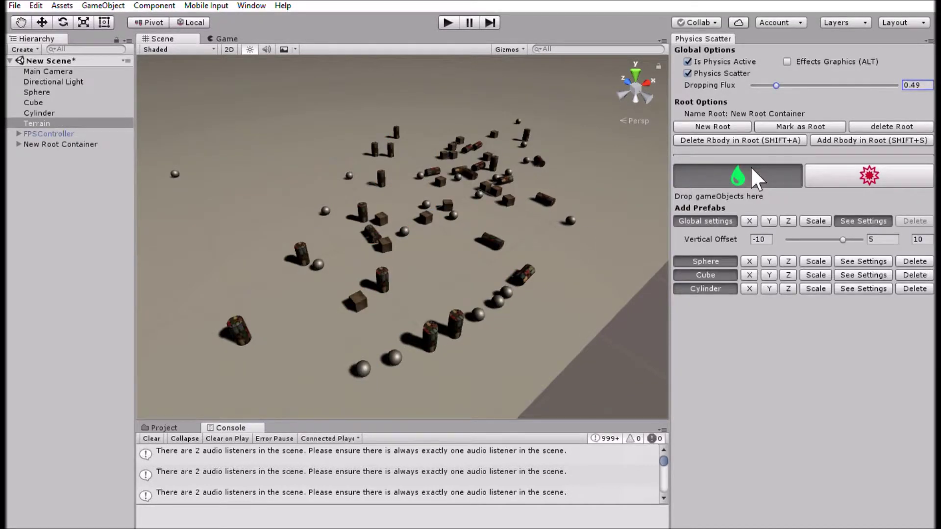
{"action": "left_click", "coordinate": [751, 166]}
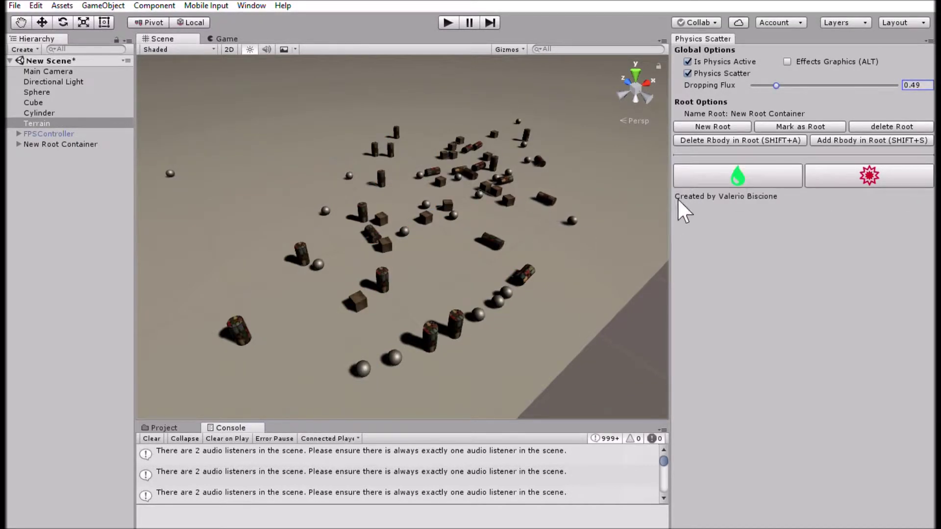
{"action": "left_click", "coordinate": [759, 176]}
Switch to the Explosion physics effect, show its effects graphics, and set its vertical offset to 1.9 and radius to 12.
{"action": "left_click", "coordinate": [869, 174]}
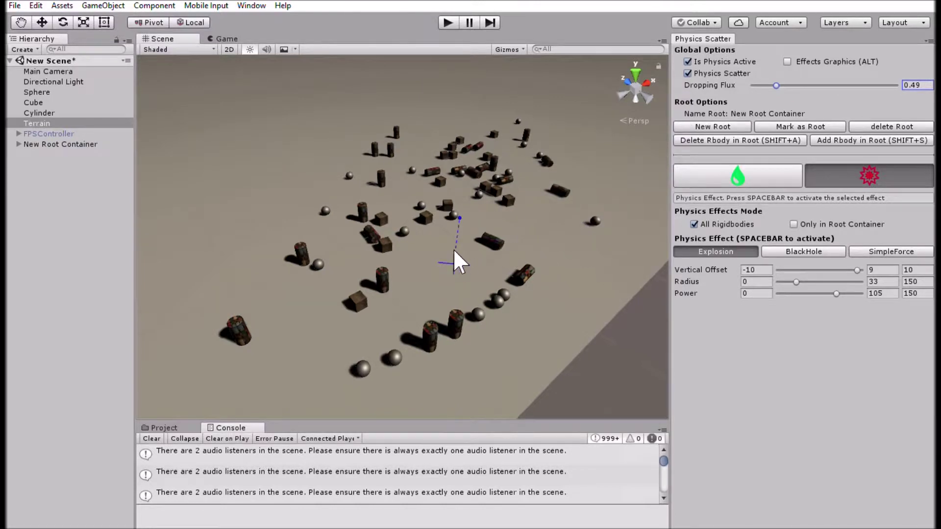
{"action": "key", "text": "alt"}
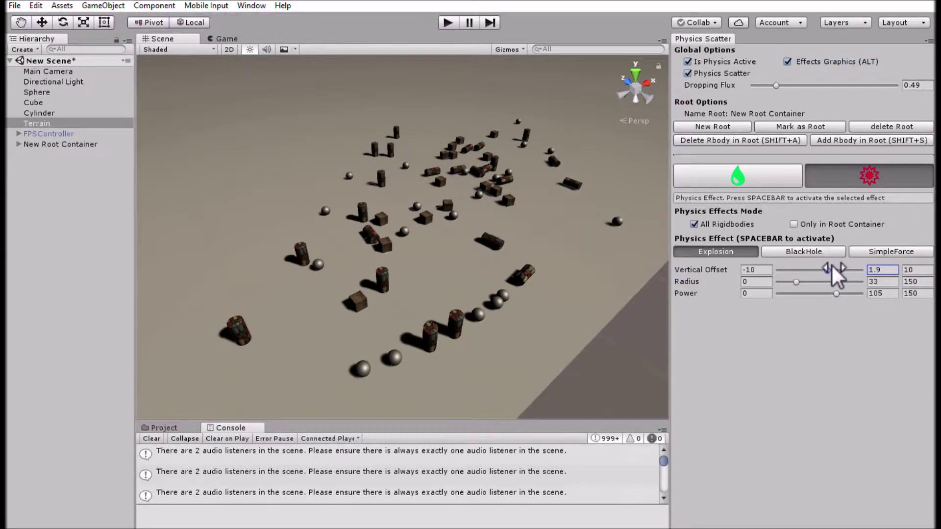
{"action": "left_click_drag", "start_coordinate": [797, 273], "coordinate": [795, 273]}
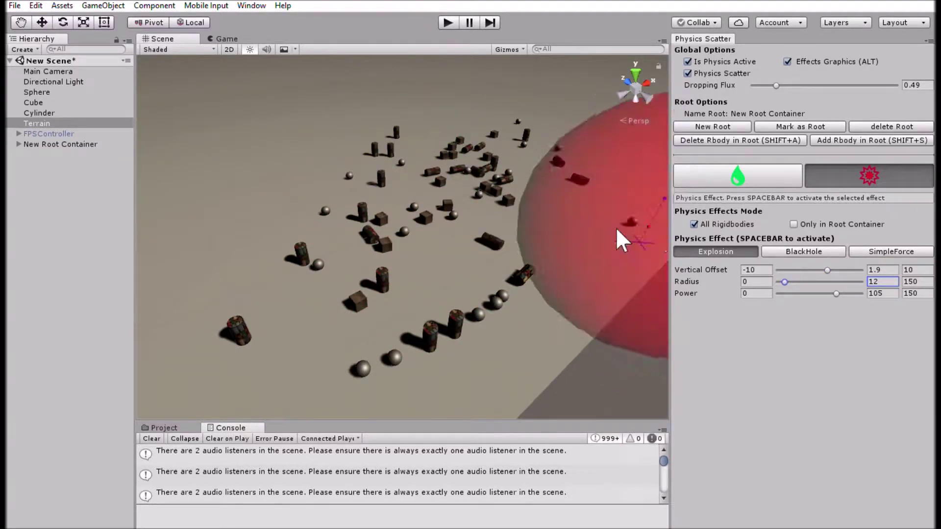
Set off explosions at power 105 among the scattered objects.
{"action": "key", "text": "space"}
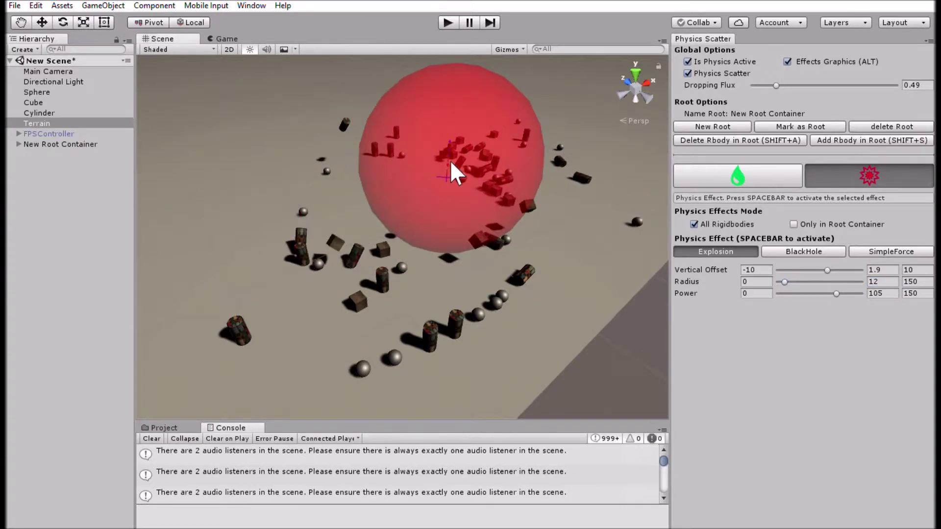
{"action": "middle_click_drag", "start_coordinate": [489, 147], "coordinate": [518, 303]}
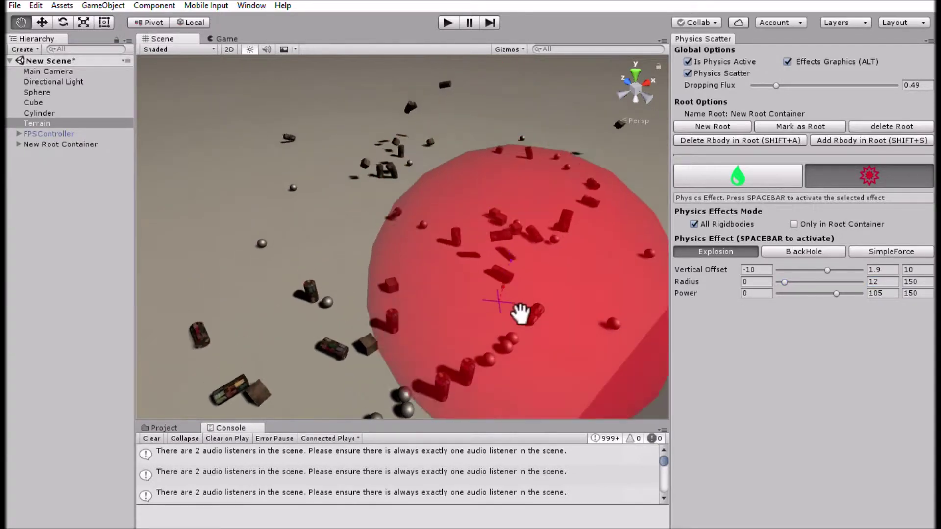
{"action": "key", "text": "space"}
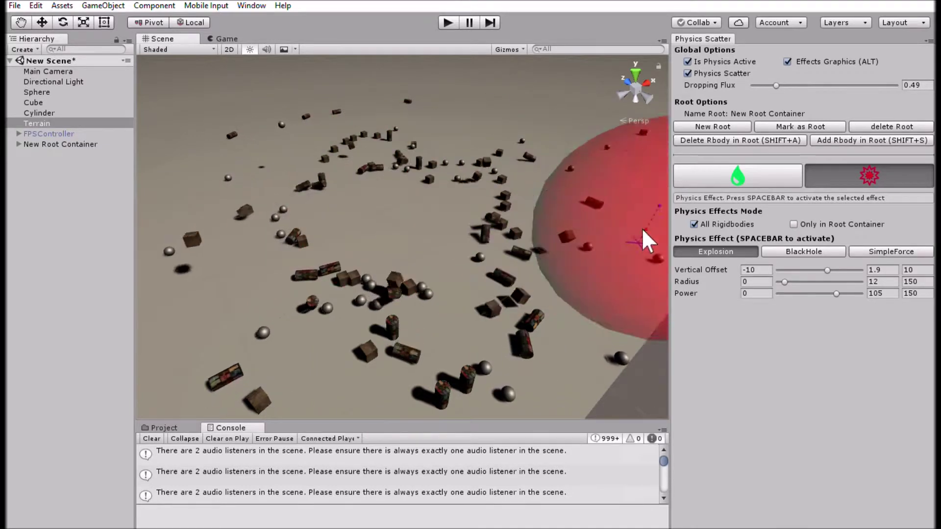
Reduce the explosion power to 43 and set it off among the objects.
{"action": "left_click_drag", "start_coordinate": [842, 293], "coordinate": [803, 293]}
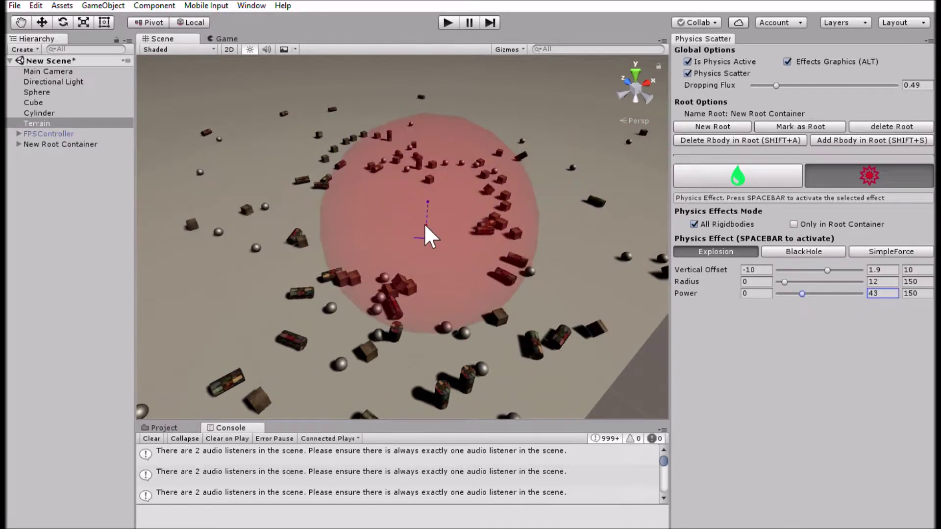
{"action": "key", "text": "space"}
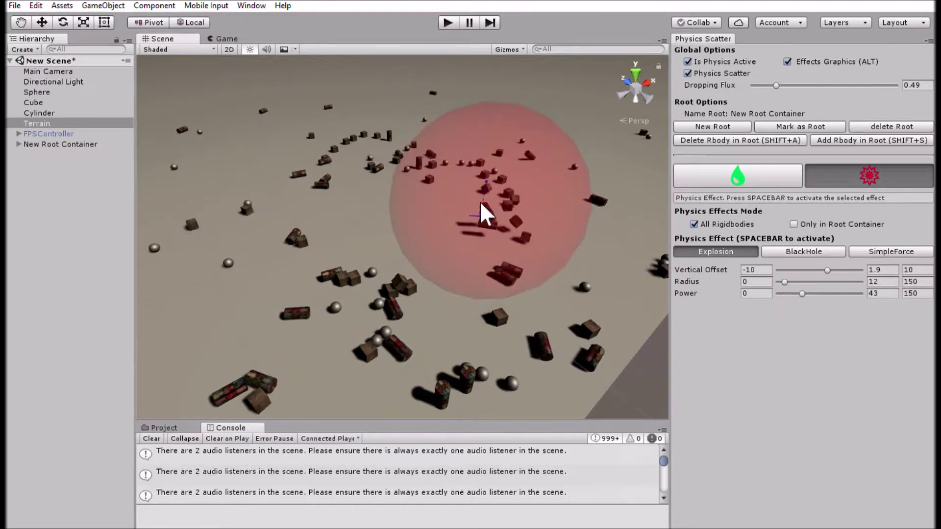
Increase the explosion radius to 57 and set it off over the whole group of objects.
{"action": "left_click_drag", "start_coordinate": [785, 282], "coordinate": [823, 273]}
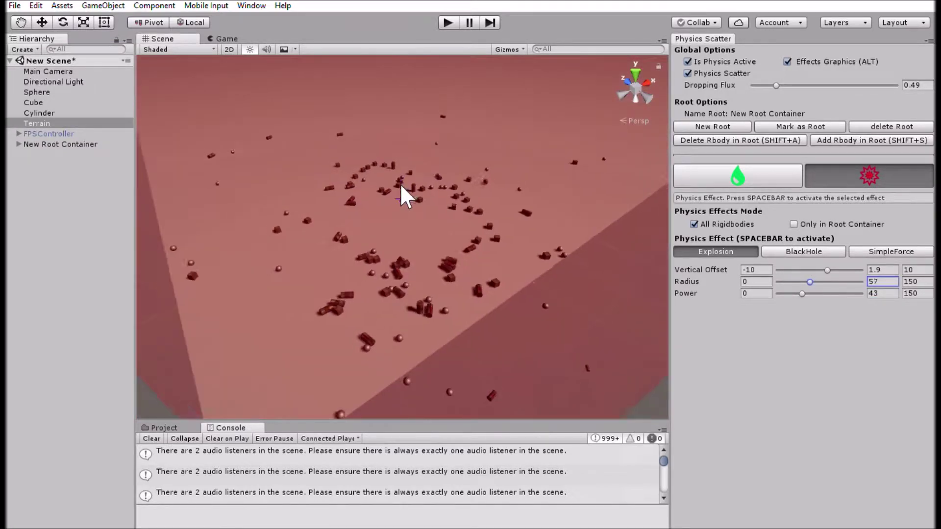
{"action": "key", "text": "space"}
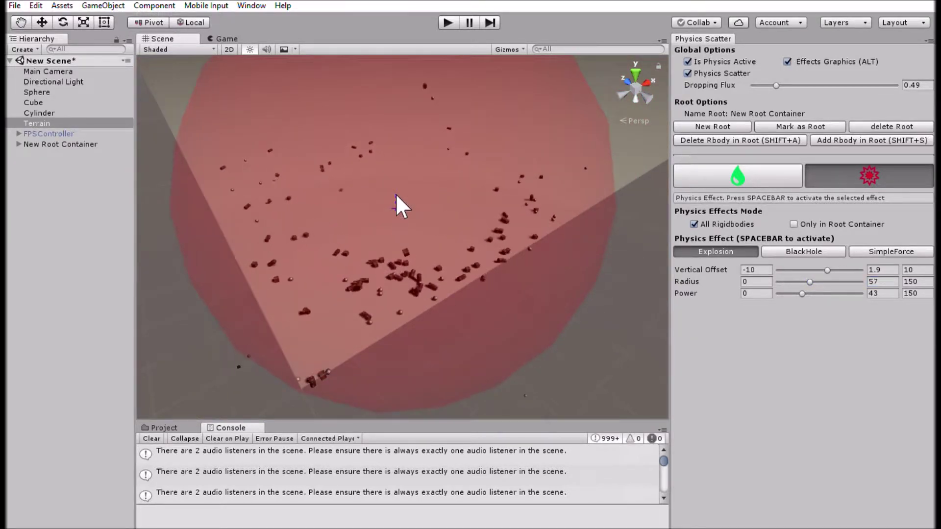
Set the explosion's vertical offset to 6.9 and radius to 5, and trigger it over the cleared terrain.
{"action": "middle_click_drag", "start_coordinate": [398, 201], "coordinate": [422, 262]}
{"action": "scroll", "coordinate": [410, 233], "scroll_direction": "up", "scroll_amount": 4}
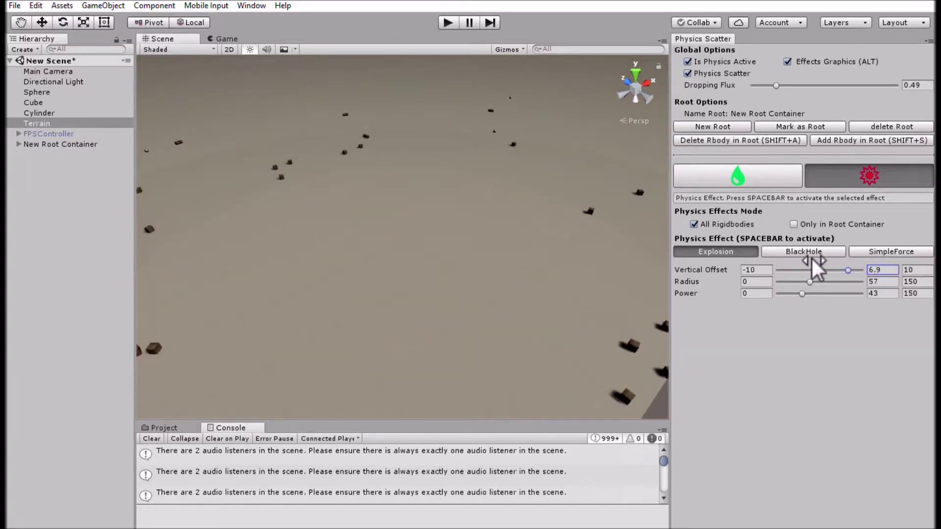
{"action": "key", "text": "space"}
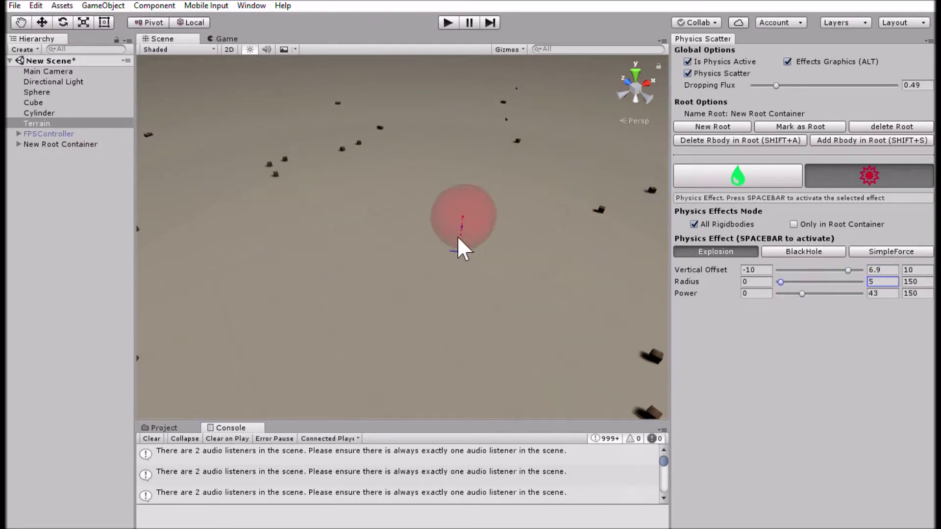
Scatter a new cluster of objects on the cleared terrain and set the explosion's vertical offset to 3.7.
{"action": "right_click_drag", "start_coordinate": [305, 184], "coordinate": [347, 202]}
{"action": "left_click_drag", "start_coordinate": [420, 203], "coordinate": [414, 270]}
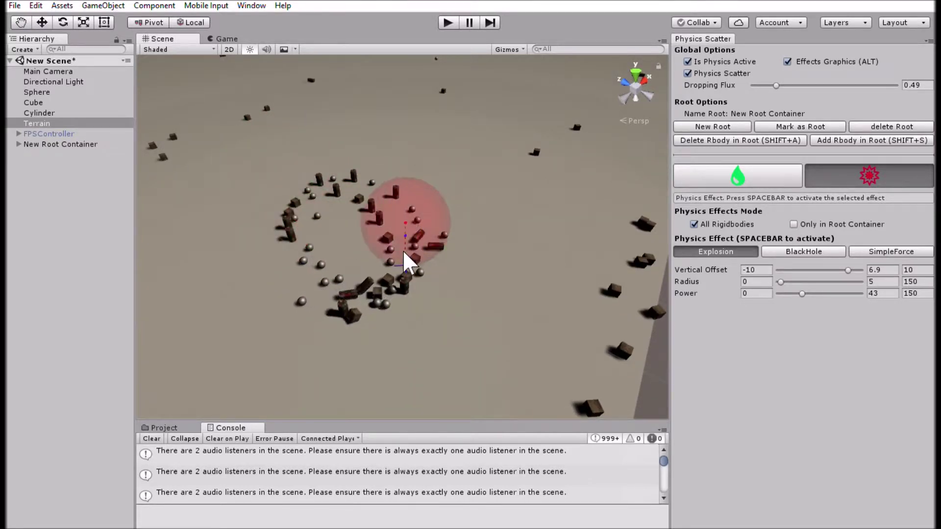
{"action": "right_click_drag", "start_coordinate": [406, 290], "coordinate": [373, 264]}
{"action": "key", "text": "q"}
{"action": "scroll", "coordinate": [367, 297], "scroll_direction": "up", "scroll_amount": 2}
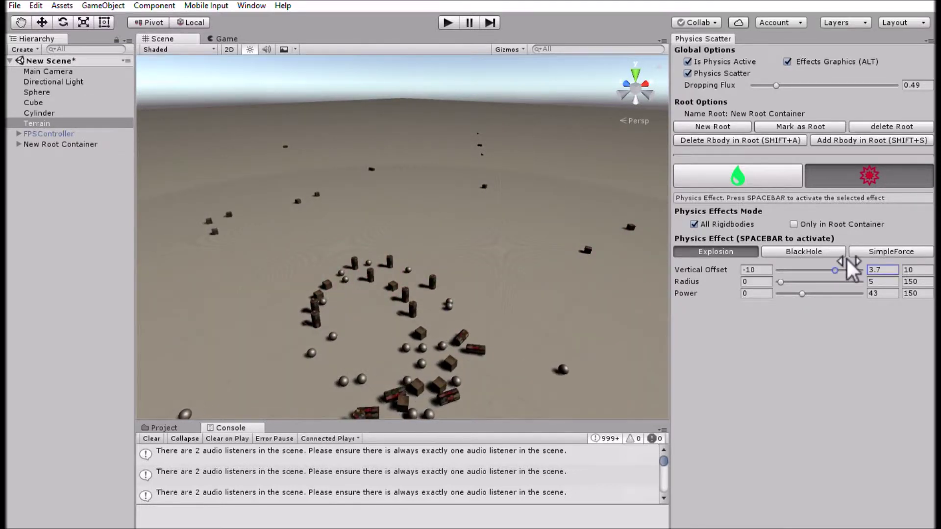
Switch to the SimpleForce effect and apply it to the cluster with radius 10 and powerX 10.
{"action": "left_click", "coordinate": [880, 251]}
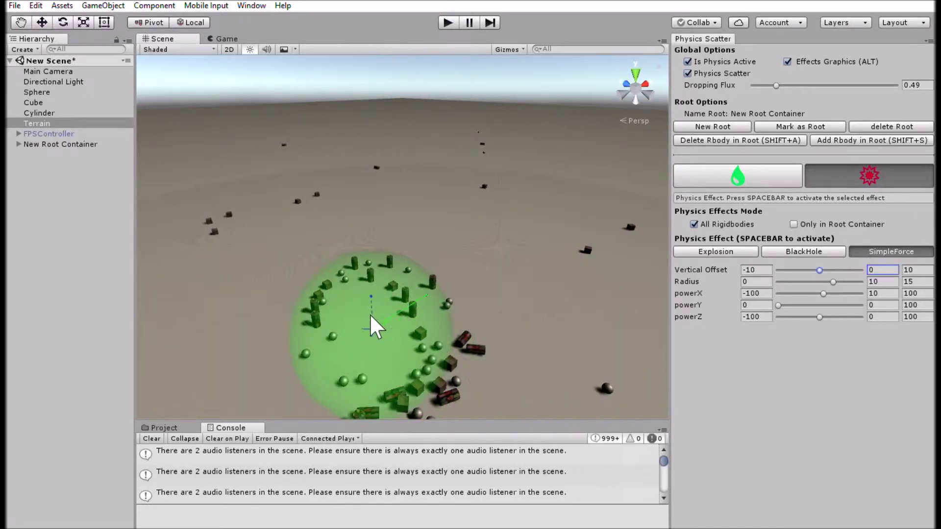
{"action": "key", "text": "space"}
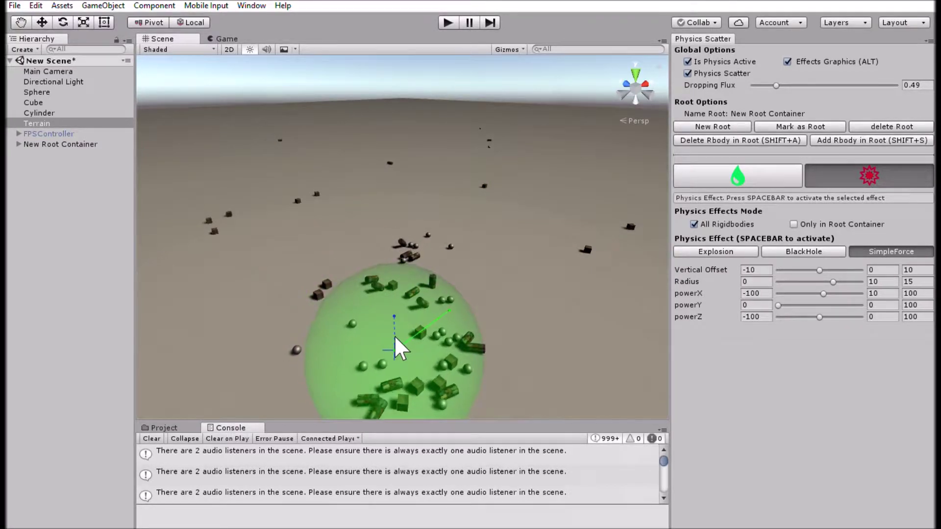
Set the SimpleForce vertical offset to 3.3 and powerX to 55, and apply the force to the objects.
{"action": "right_click_drag", "start_coordinate": [377, 332], "coordinate": [363, 316]}
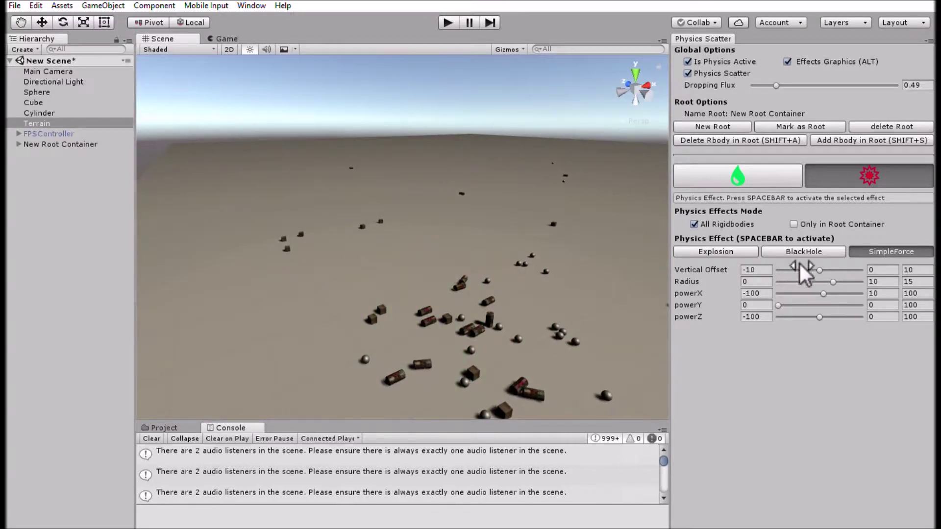
{"action": "left_click_drag", "start_coordinate": [845, 262], "coordinate": [848, 263]}
{"action": "right_click_drag", "start_coordinate": [495, 362], "coordinate": [514, 382]}
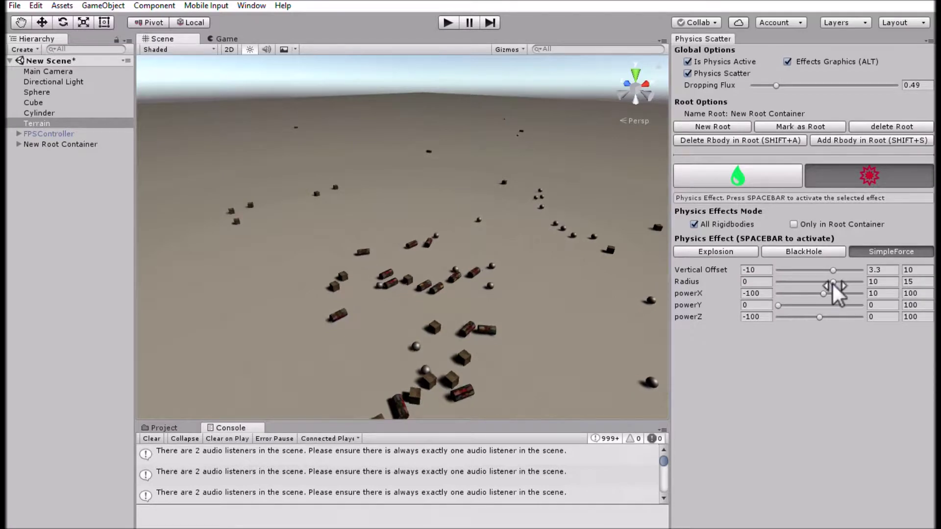
{"action": "left_click", "coordinate": [833, 285]}
{"action": "left_click_drag", "start_coordinate": [836, 285], "coordinate": [852, 284]}
{"action": "key", "text": "space"}
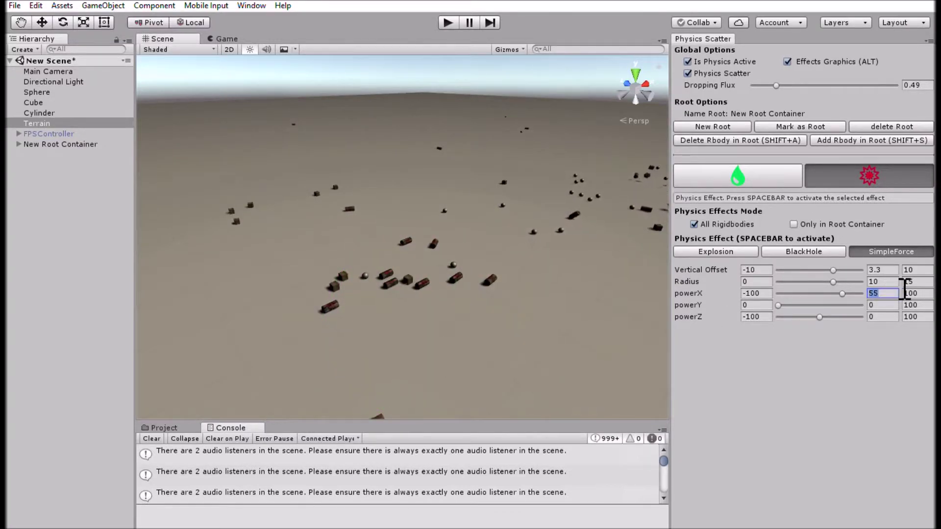
Set powerX to 0 and powerY to 38.3, and apply the upward force to the objects repeatedly.
{"action": "left_click_drag", "start_coordinate": [787, 299], "coordinate": [810, 299]}
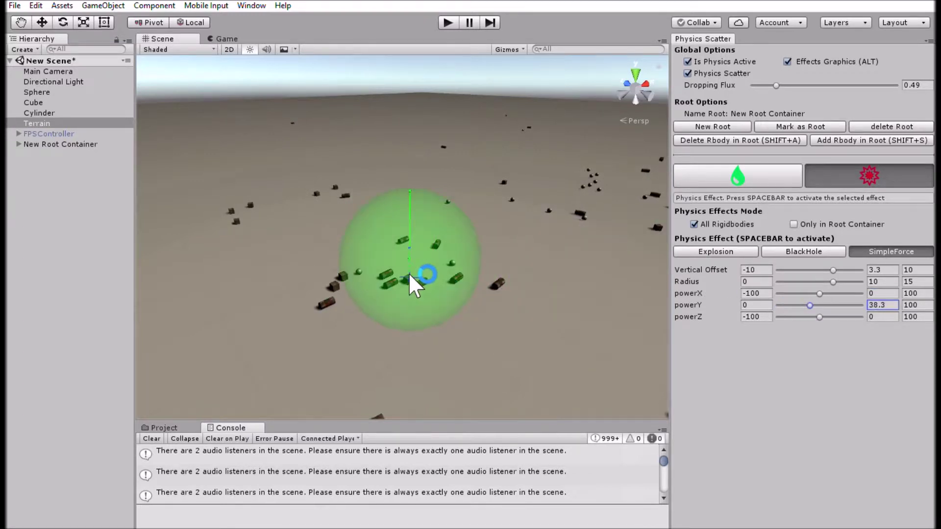
{"action": "key", "text": "space"}
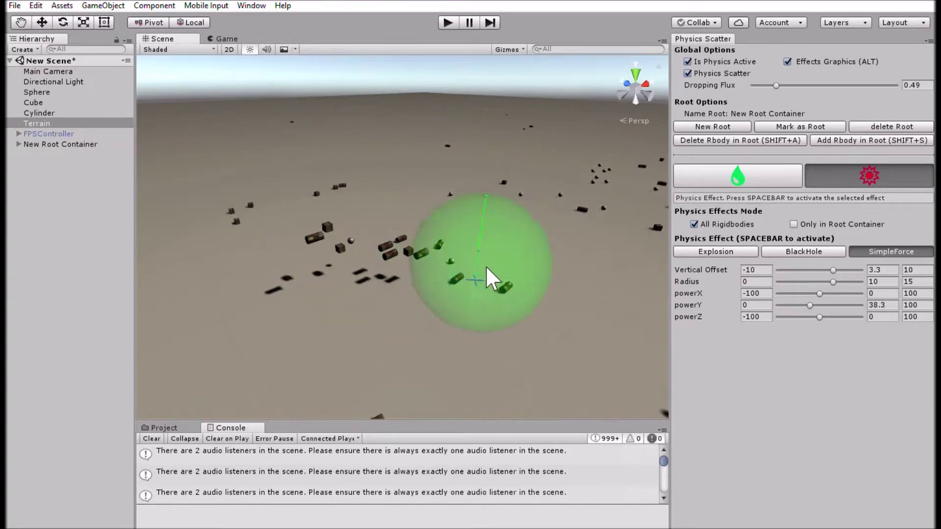
{"action": "key", "text": "space"}
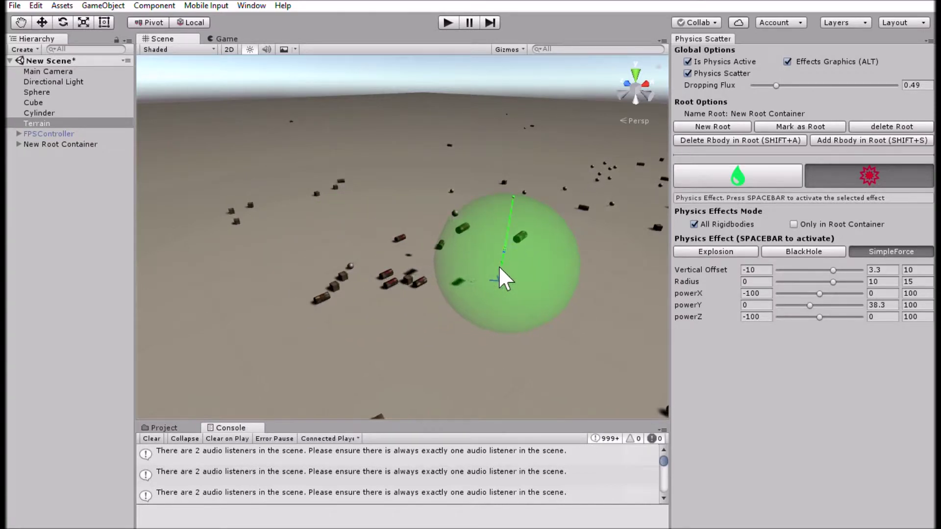
Switch to the BlackHole effect, scatter a dense cluster of objects, and trigger the effect on them.
{"action": "left_click", "coordinate": [809, 251]}
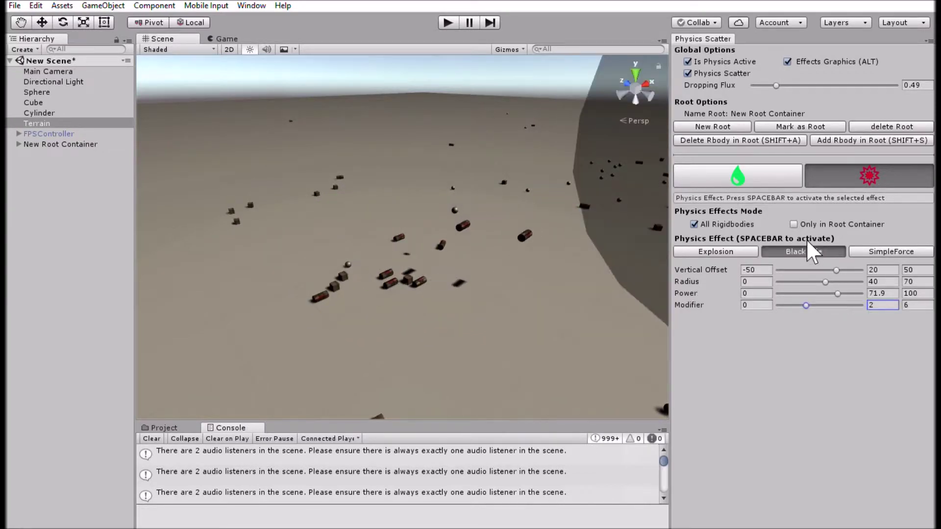
{"action": "key", "text": "space"}
{"action": "mouse_move", "coordinate": [480, 311]}
{"action": "left_mouse_down"}
{"action": "mouse_move", "coordinate": [519, 281]}
{"action": "mouse_move", "coordinate": [518, 268]}
{"action": "mouse_move", "coordinate": [529, 308]}
{"action": "mouse_move", "coordinate": [447, 334]}
{"action": "left_mouse_up"}
{"action": "key", "text": "space"}
{"action": "key", "text": "space"}
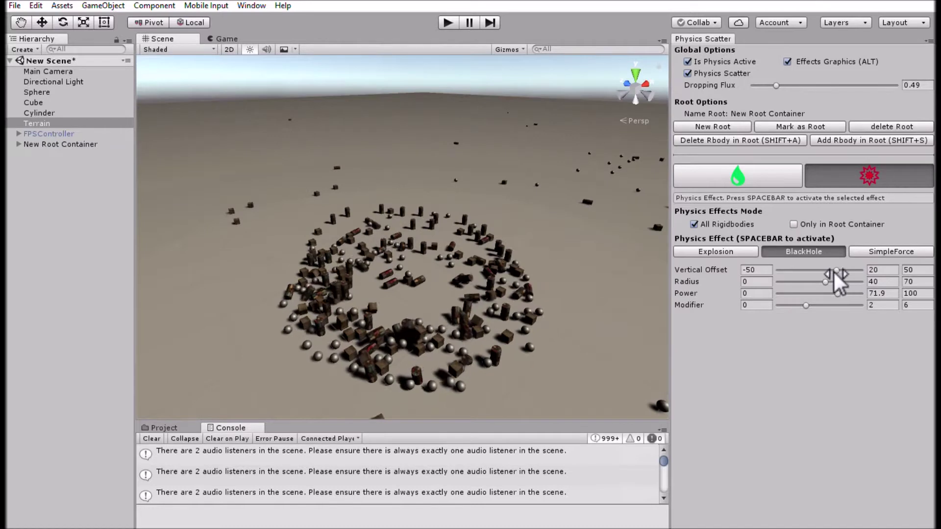
Trigger the BlackHole effect on the scattered objects with radius 21.9, and again with power 15.6.
{"action": "left_click_drag", "start_coordinate": [825, 282], "coordinate": [804, 282]}
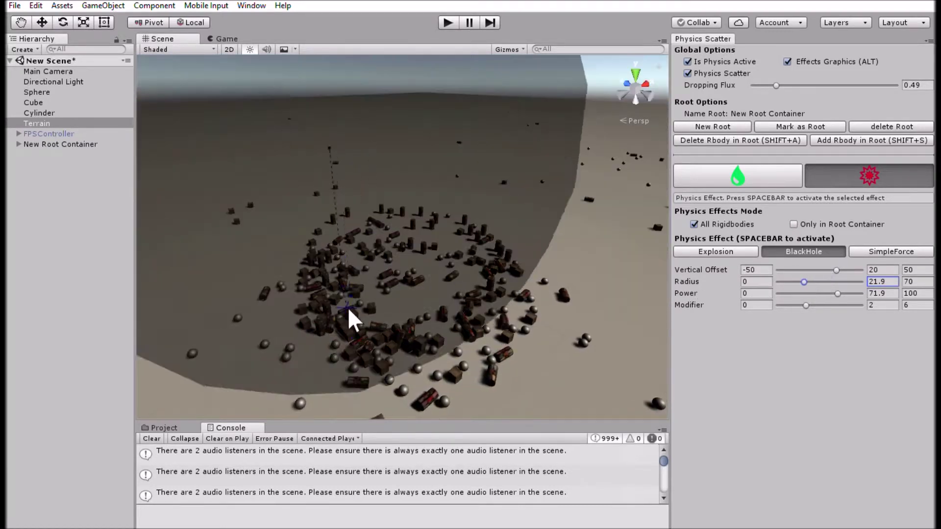
{"action": "key", "text": "space"}
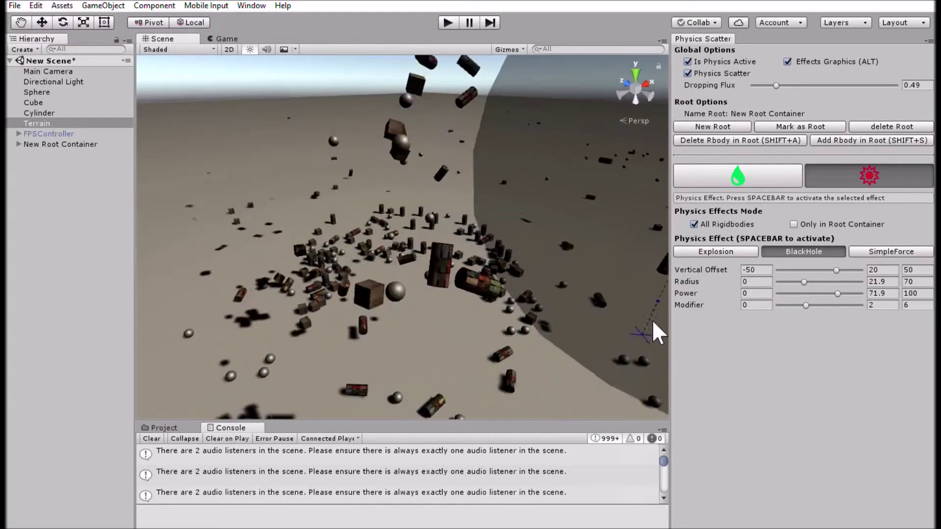
{"action": "left_click_drag", "start_coordinate": [838, 293], "coordinate": [803, 290]}
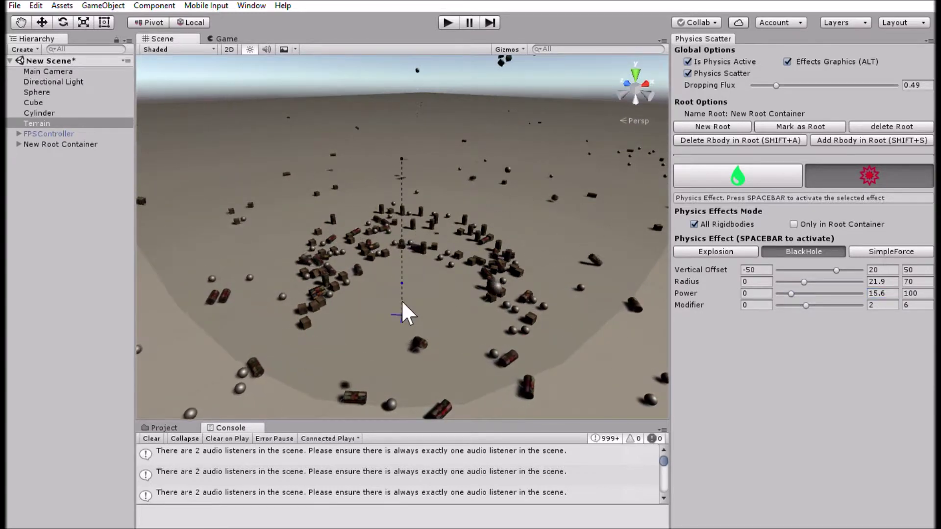
{"action": "key", "text": "space"}
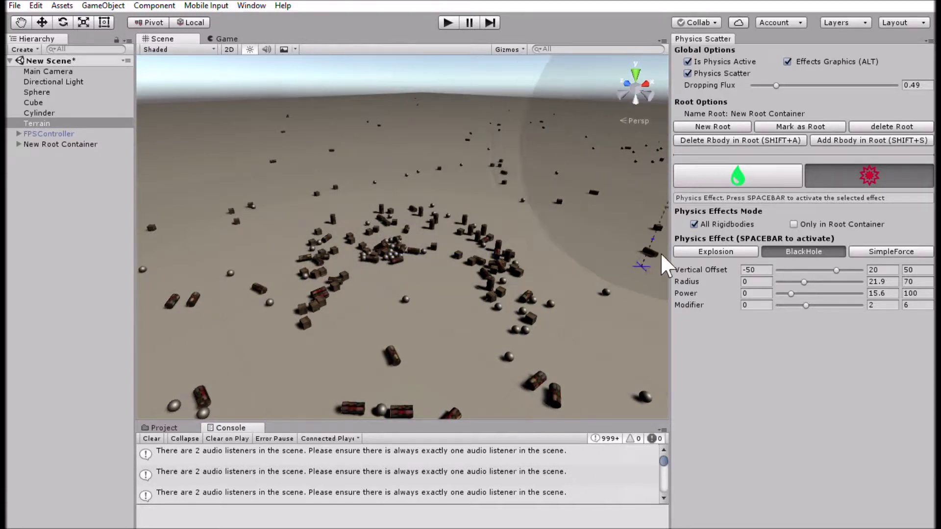
Trigger the BlackHole effect with power 29.7, and again with modifier 0.94.
{"action": "left_click_drag", "start_coordinate": [793, 293], "coordinate": [800, 291]}
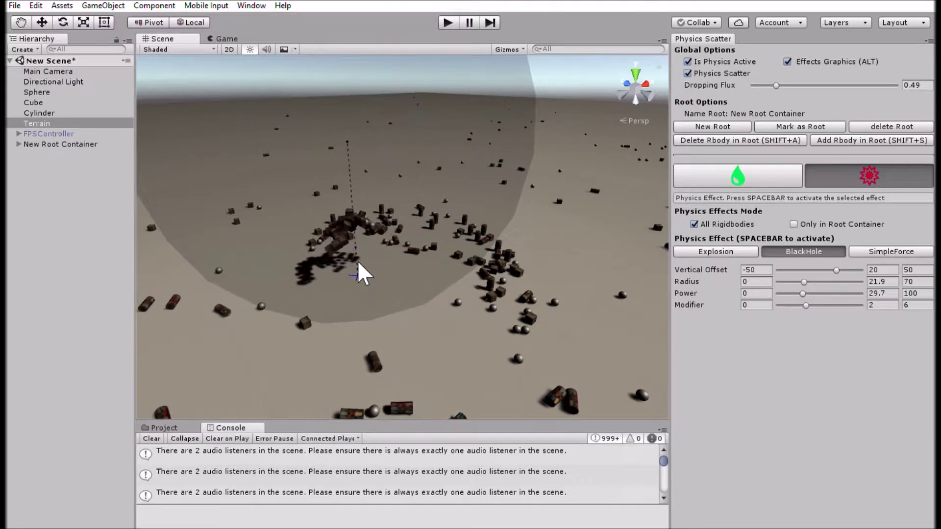
{"action": "key", "text": "space"}
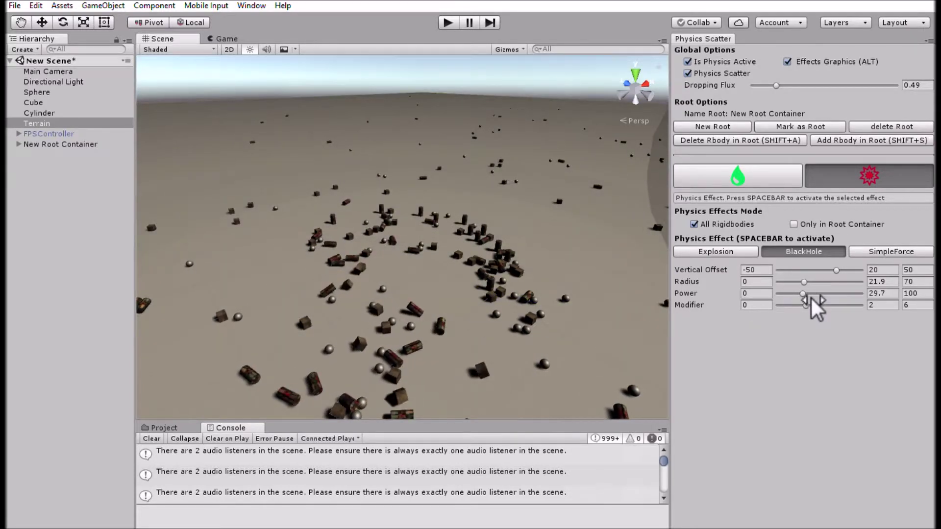
{"action": "left_click_drag", "start_coordinate": [813, 304], "coordinate": [799, 304]}
{"action": "key", "text": "space"}
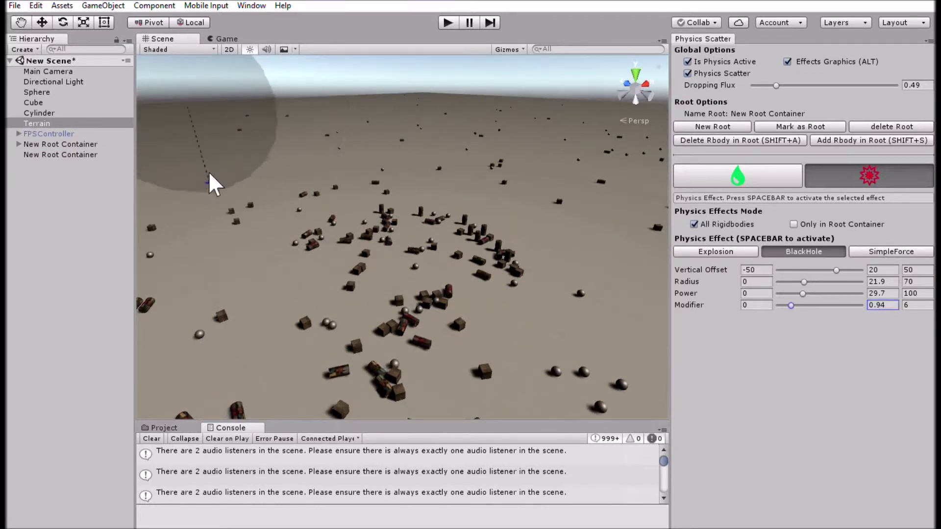
Scatter a new cluster of objects under a second root container and restrict the physics effects to the root container.
{"action": "mouse_move", "coordinate": [275, 251]}
{"action": "left_mouse_down"}
{"action": "mouse_move", "coordinate": [329, 294]}
{"action": "mouse_move", "coordinate": [300, 242]}
{"action": "left_mouse_up"}
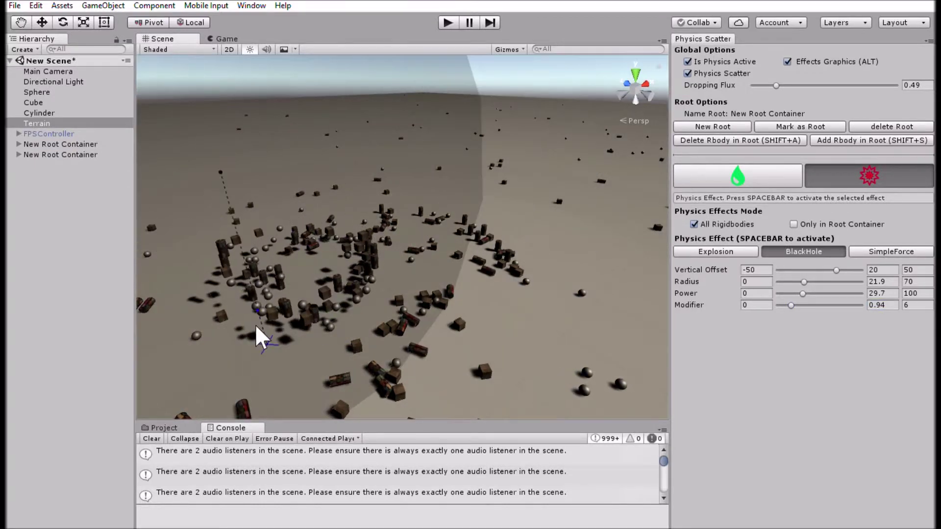
{"action": "left_click", "coordinate": [793, 223]}
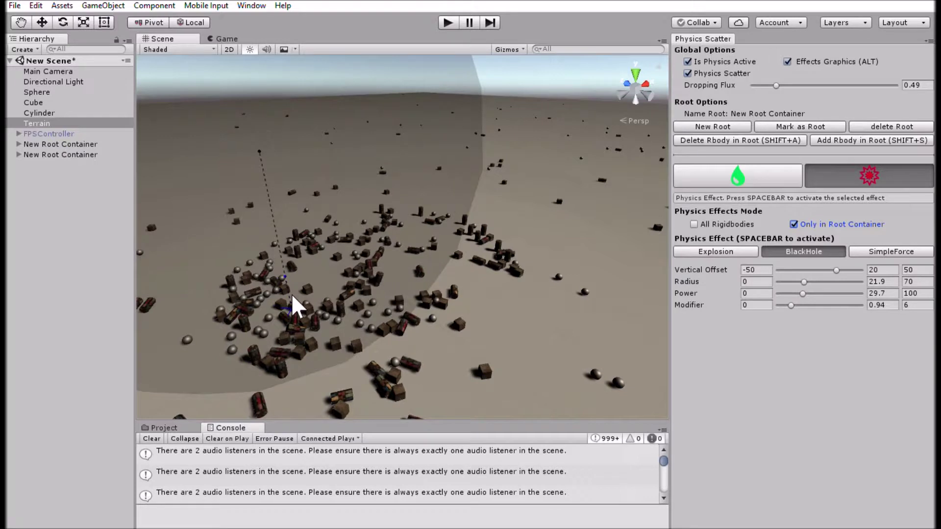
Set the BlackHole power to 38.3 and trigger the effect on the new root container's cluster.
{"action": "left_click_drag", "start_coordinate": [804, 293], "coordinate": [810, 294]}
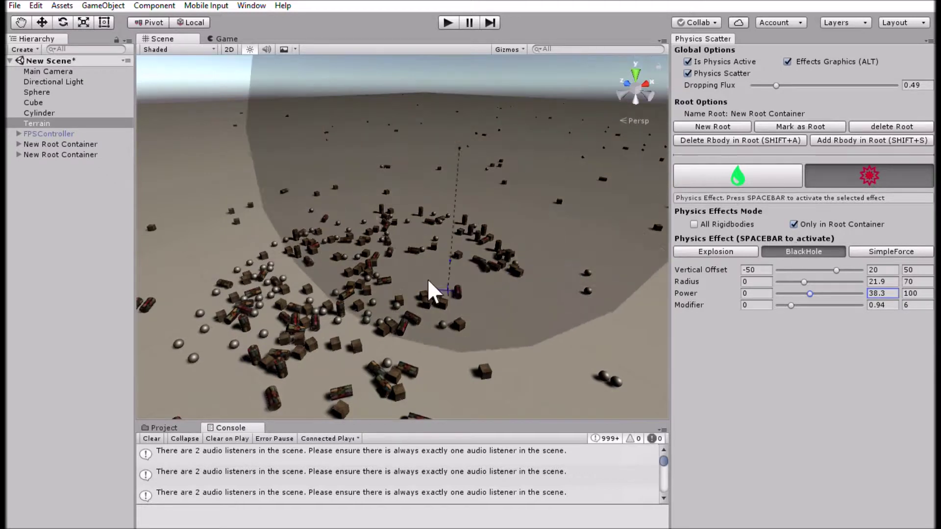
{"action": "left_click", "coordinate": [296, 305]}
{"action": "key", "text": "space"}
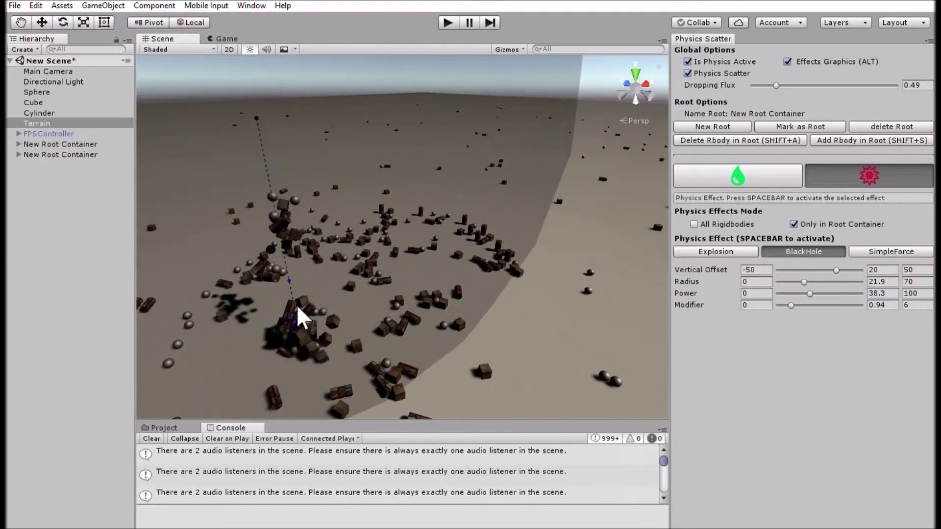
{"action": "left_click_drag", "start_coordinate": [296, 305], "coordinate": [433, 311], "text": "alt"}
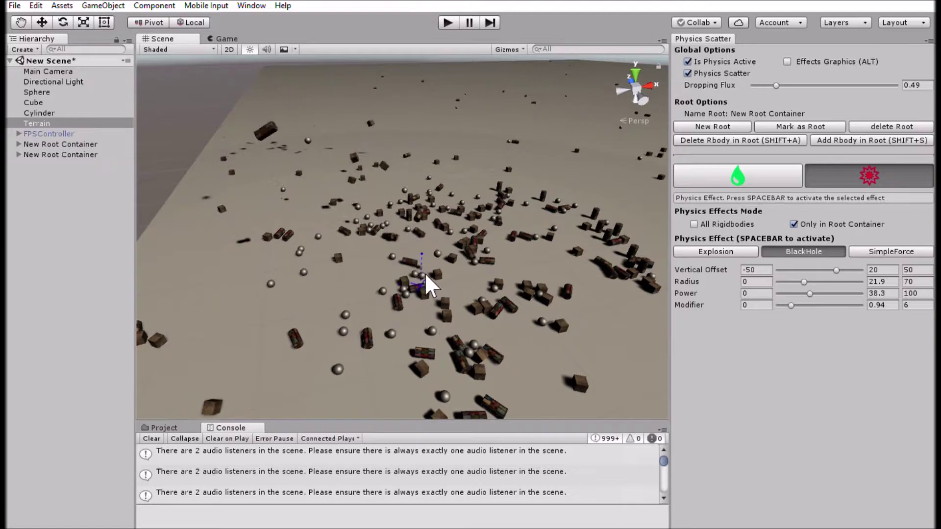
Delete the second root container with its objects, and mark the remaining New Root Container as the active root.
{"action": "left_click", "coordinate": [88, 154]}
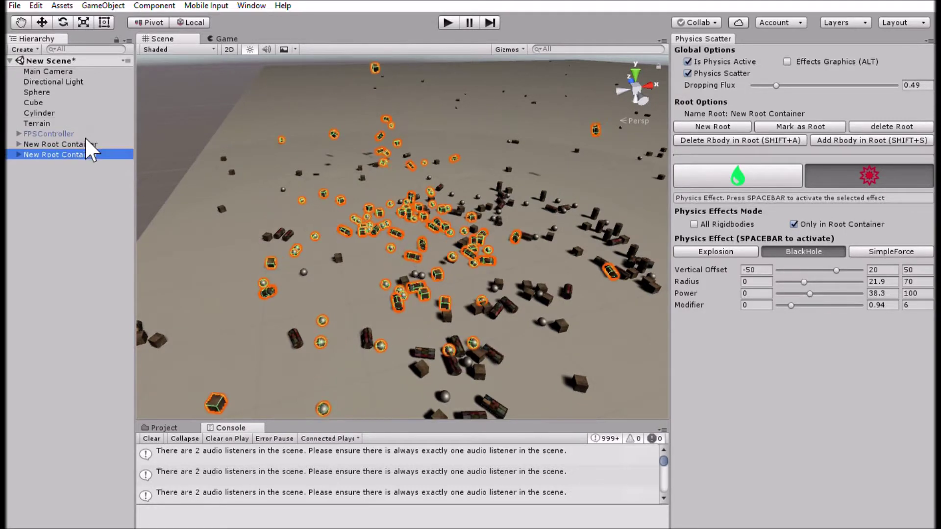
{"action": "left_click", "coordinate": [882, 118]}
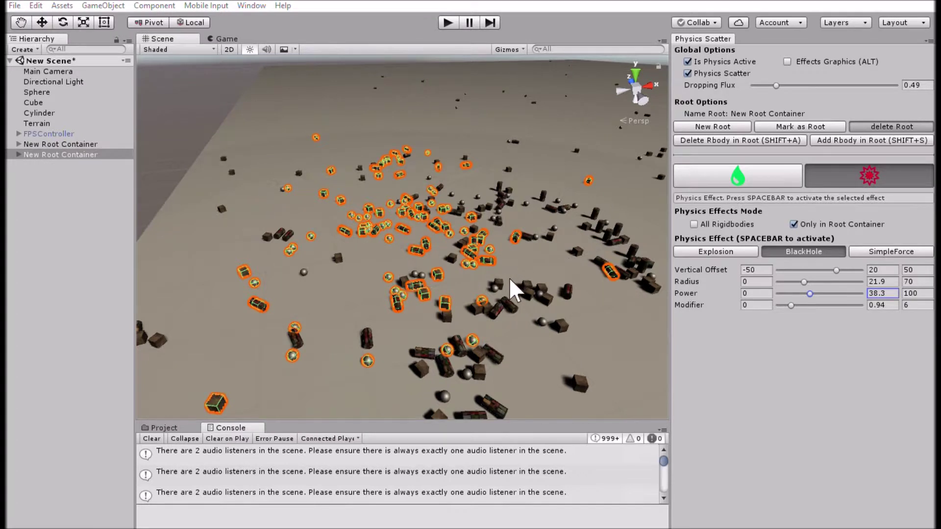
{"action": "left_click_drag", "start_coordinate": [472, 296], "coordinate": [622, 310], "text": "alt"}
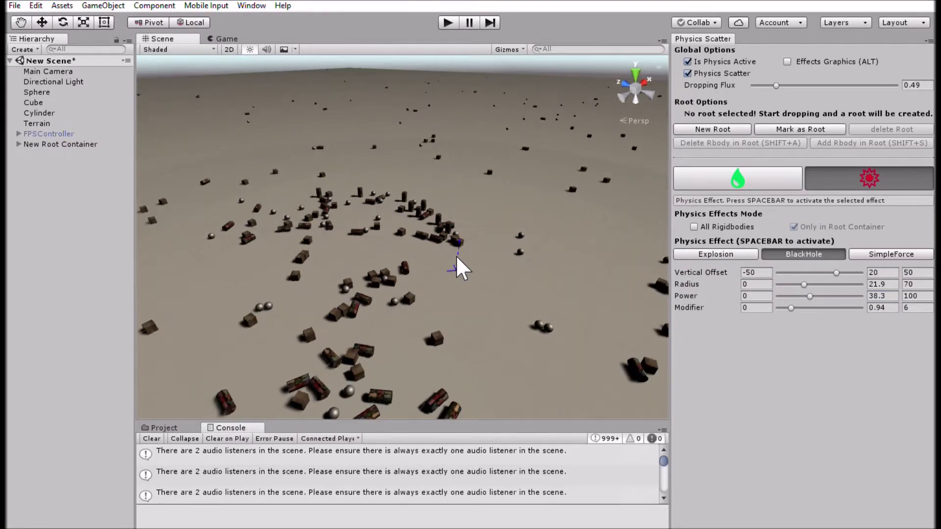
{"action": "left_click_drag", "start_coordinate": [460, 269], "coordinate": [422, 269], "text": "alt"}
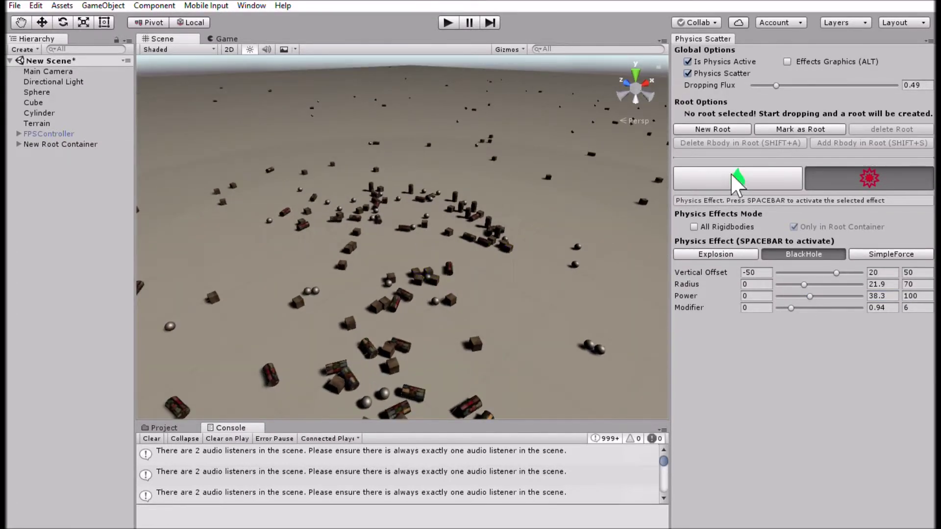
{"action": "left_click", "coordinate": [97, 143]}
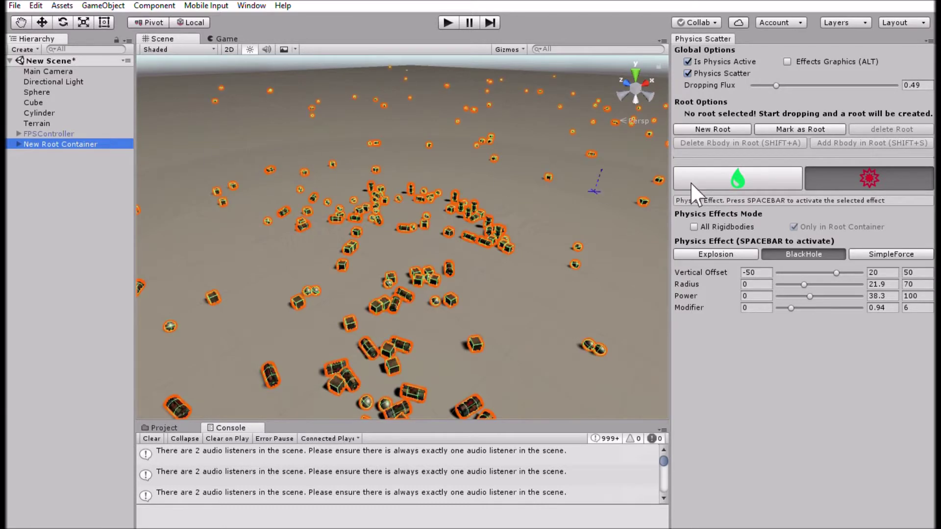
{"action": "left_click", "coordinate": [802, 128]}
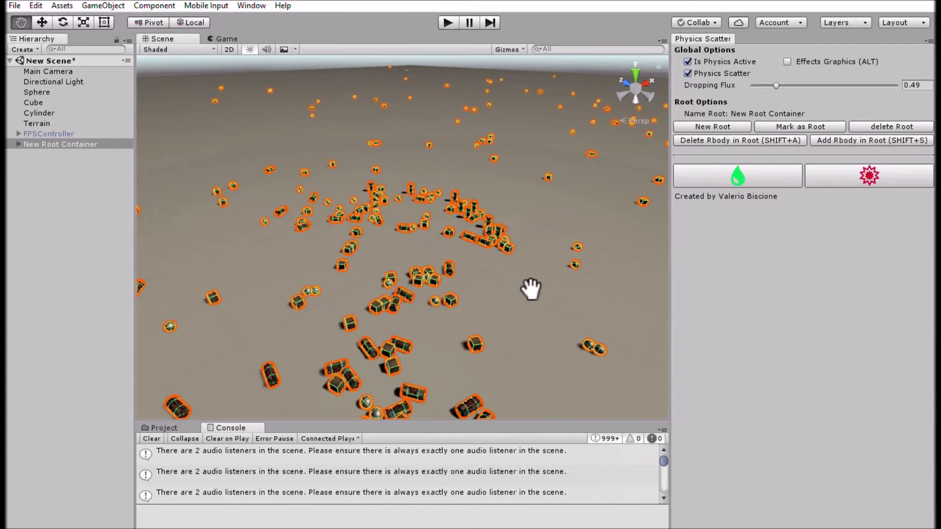
Frame one of the scattered cylinders in the scene view, and select the terrain.
{"action": "left_click", "coordinate": [447, 260]}
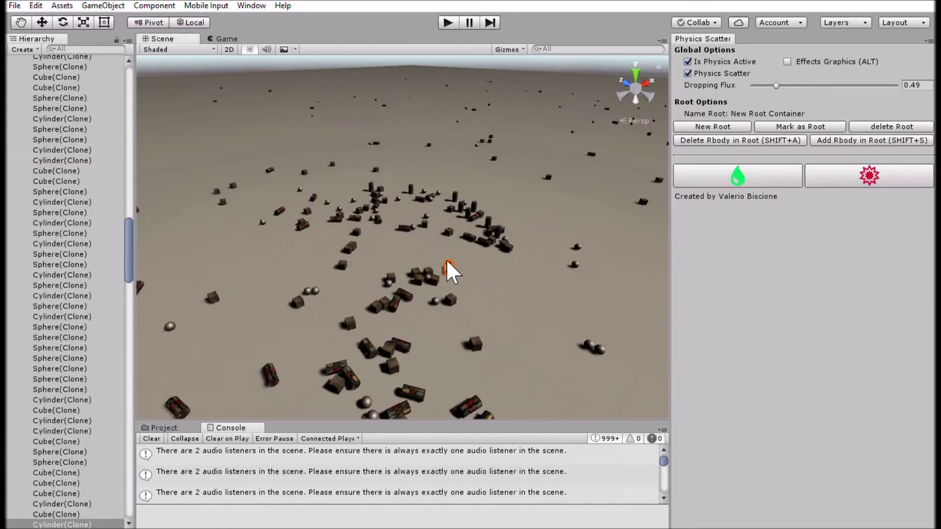
{"action": "key", "text": "f"}
{"action": "scroll", "coordinate": [449, 260], "scroll_direction": "down", "scroll_amount": 5}
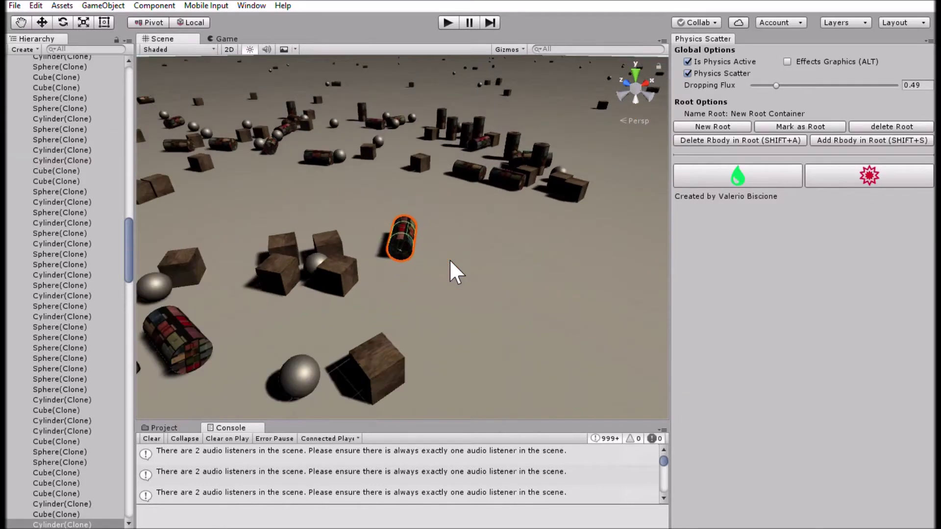
{"action": "scroll", "coordinate": [457, 267], "scroll_direction": "down", "scroll_amount": 4}
{"action": "right_click_drag", "start_coordinate": [455, 268], "coordinate": [421, 263]}
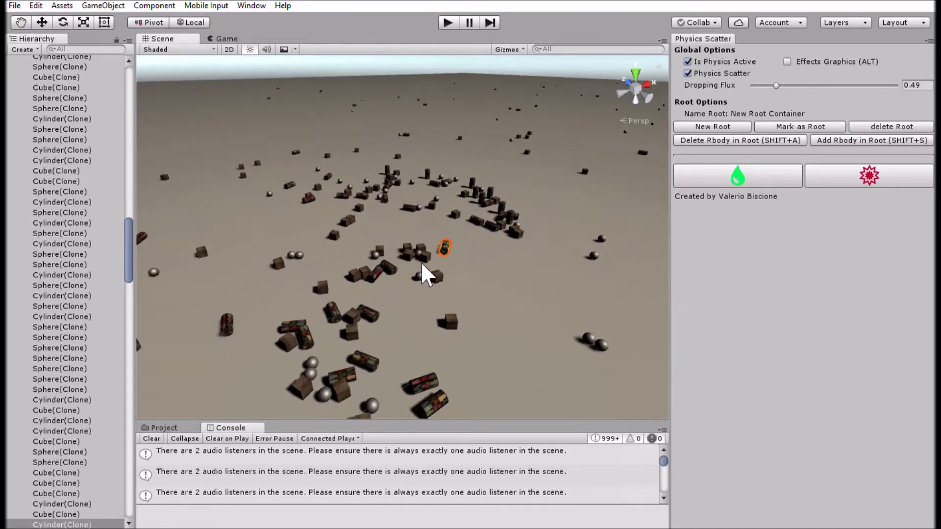
{"action": "left_click", "coordinate": [573, 287]}
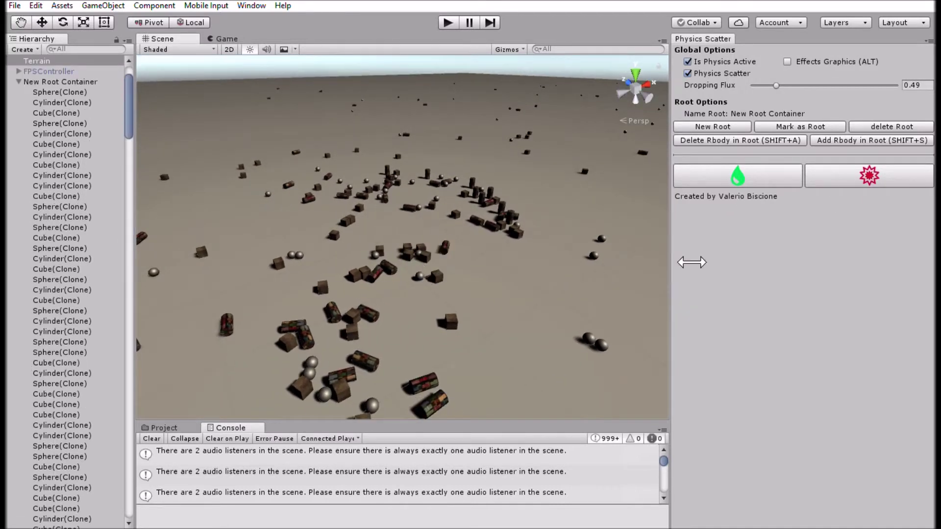
Activate the physics effects in Explosion mode and detonate an explosion among the scattered objects.
{"action": "left_click", "coordinate": [839, 185]}
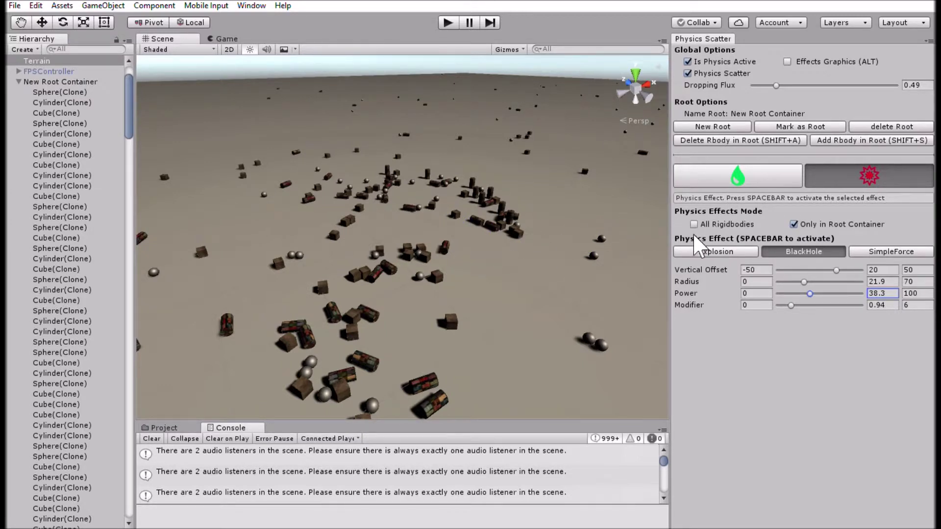
{"action": "left_click", "coordinate": [685, 254]}
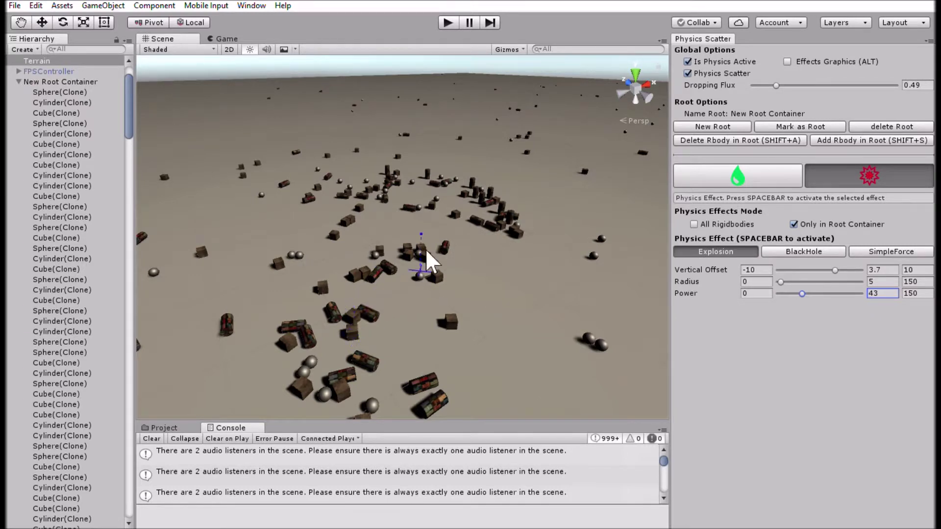
{"action": "key", "text": "space"}
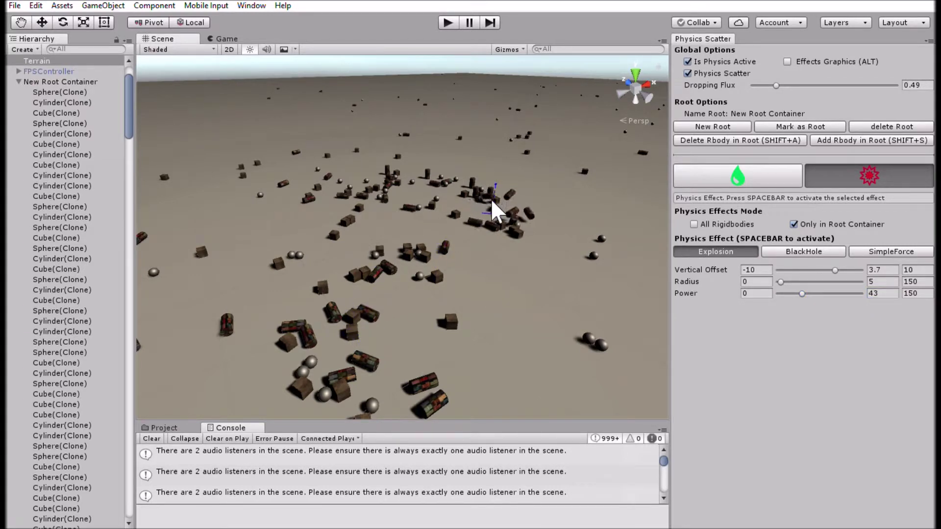
Show the effects graphics and set the Explosion radius to 21, power to 79 and vertical offset to -1.1.
{"action": "key", "text": "alt"}
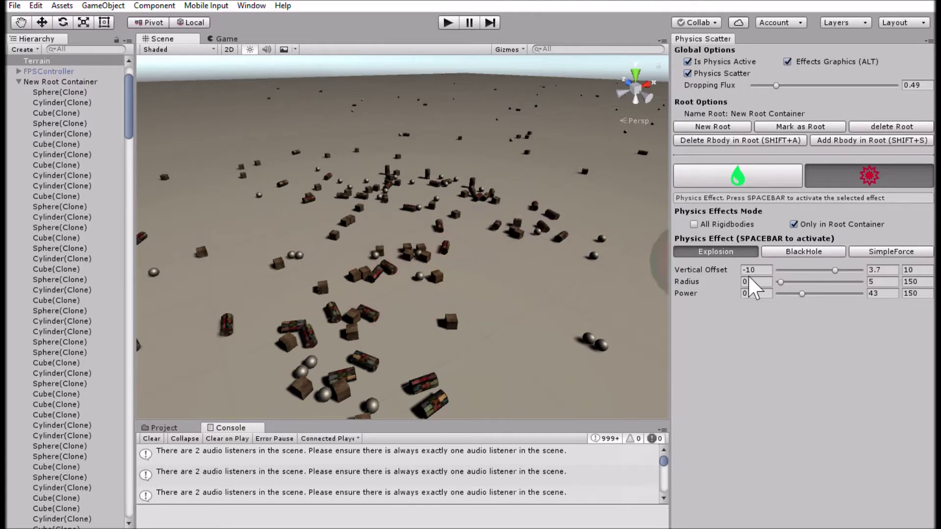
{"action": "left_click_drag", "start_coordinate": [788, 275], "coordinate": [835, 288]}
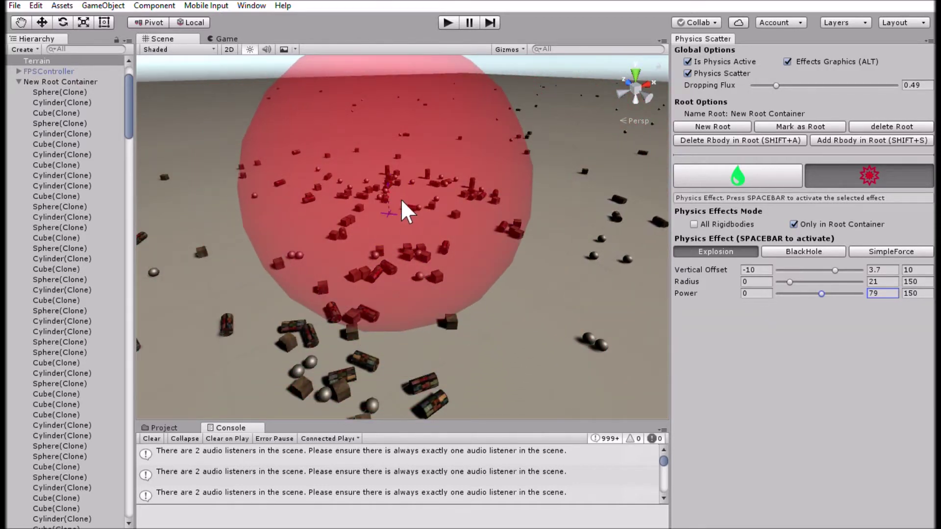
{"action": "left_click_drag", "start_coordinate": [845, 269], "coordinate": [825, 269]}
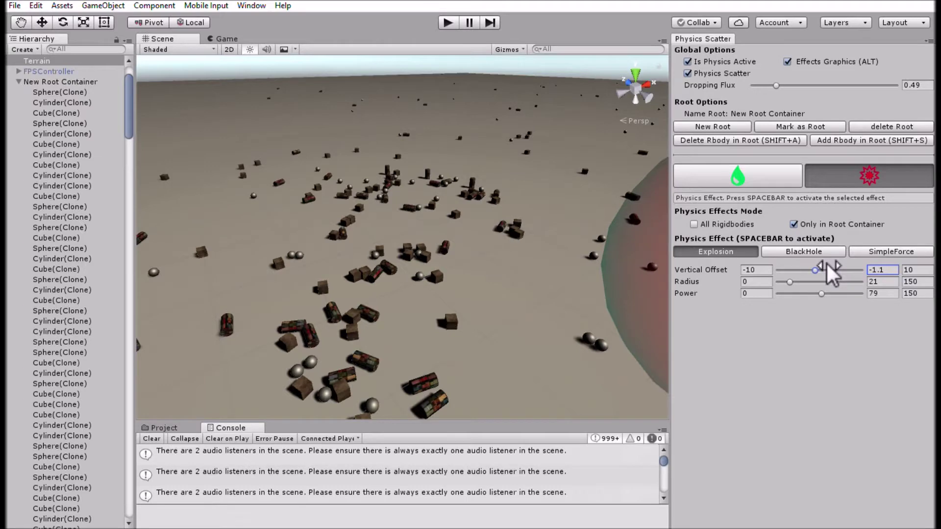
Detonate the Explosion at the centre of a newly scattered dense cluster and hide the effects graphics.
{"action": "key", "text": "space"}
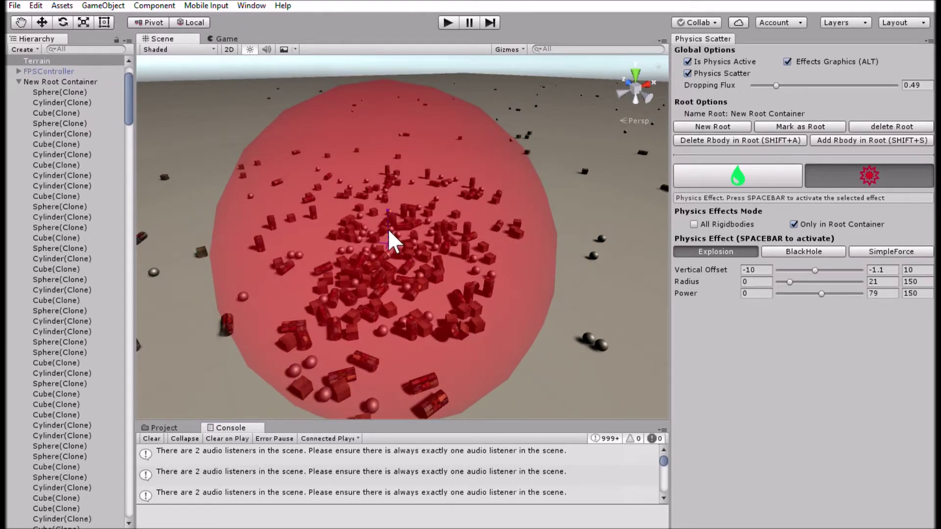
{"action": "key", "text": "space"}
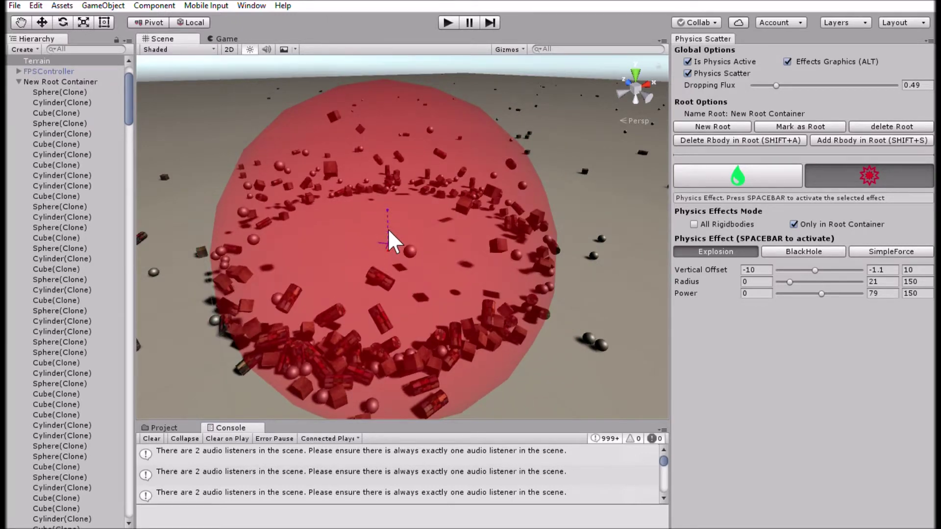
{"action": "key", "text": "alt"}
{"action": "left_click_drag", "start_coordinate": [387, 228], "coordinate": [402, 255], "text": "alt"}
{"action": "scroll", "coordinate": [405, 256], "scroll_direction": "down", "scroll_amount": 4}
{"action": "middle_click_drag", "start_coordinate": [413, 257], "coordinate": [445, 300]}
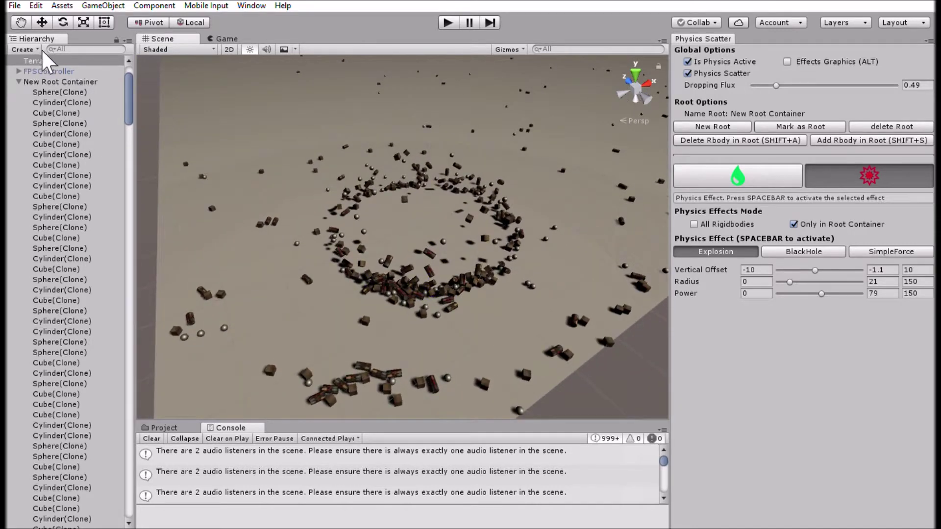
Select the FPSController and frame it in the scene view.
{"action": "left_click", "coordinate": [51, 82]}
{"action": "left_click", "coordinate": [51, 71]}
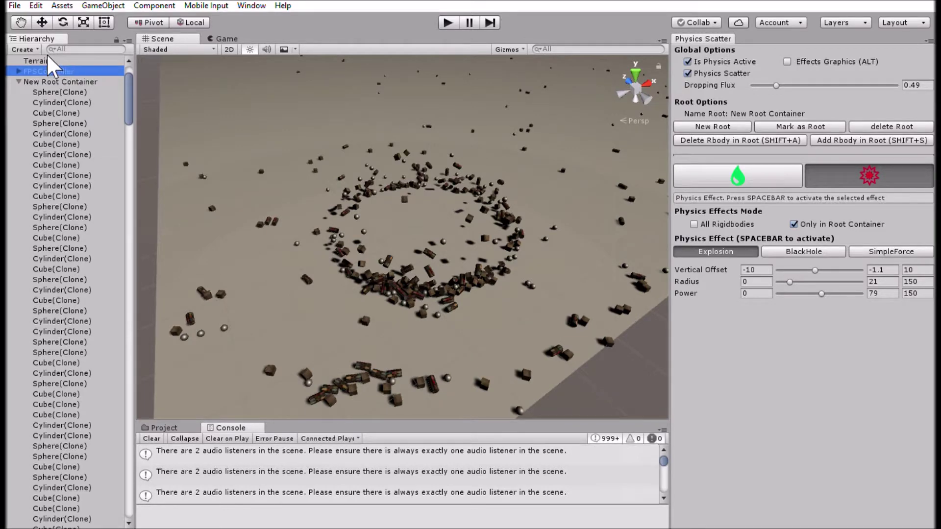
{"action": "key", "text": "f"}
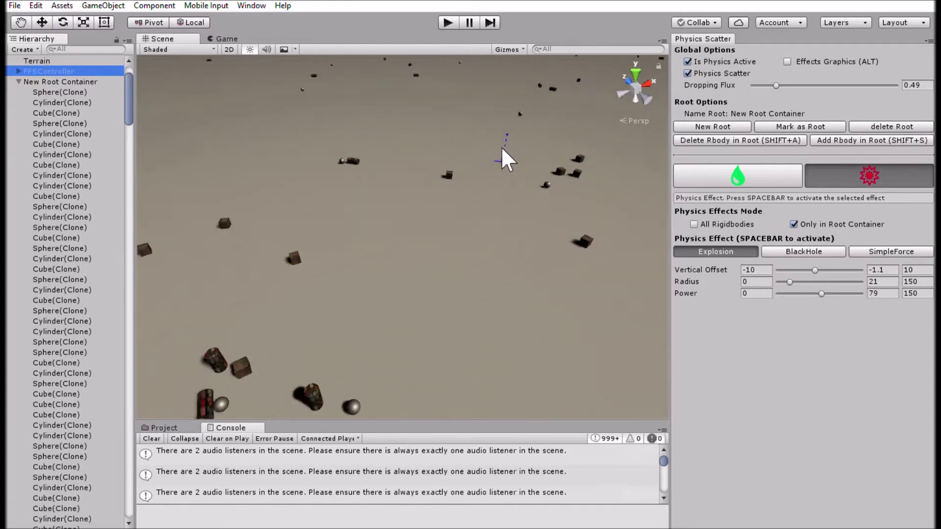
{"action": "scroll", "coordinate": [502, 148], "scroll_direction": "down", "scroll_amount": 5}
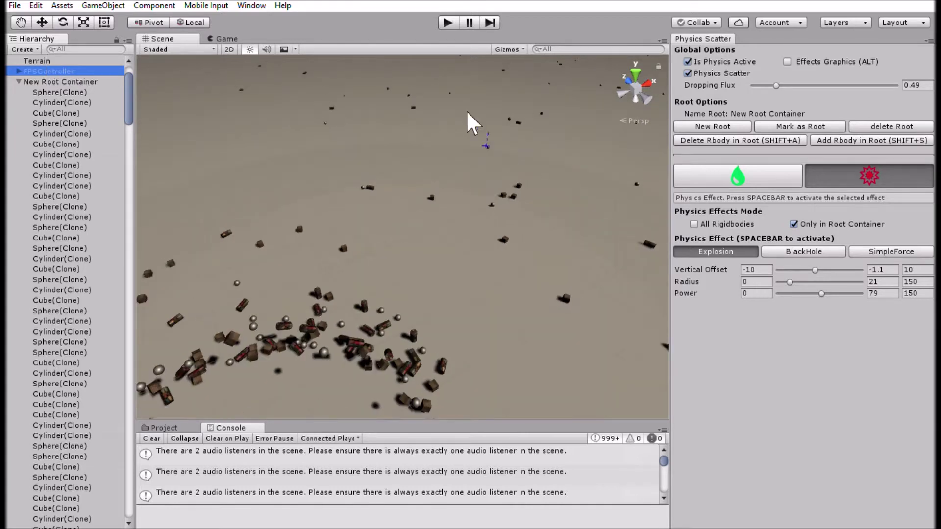
{"action": "left_click", "coordinate": [759, 26]}
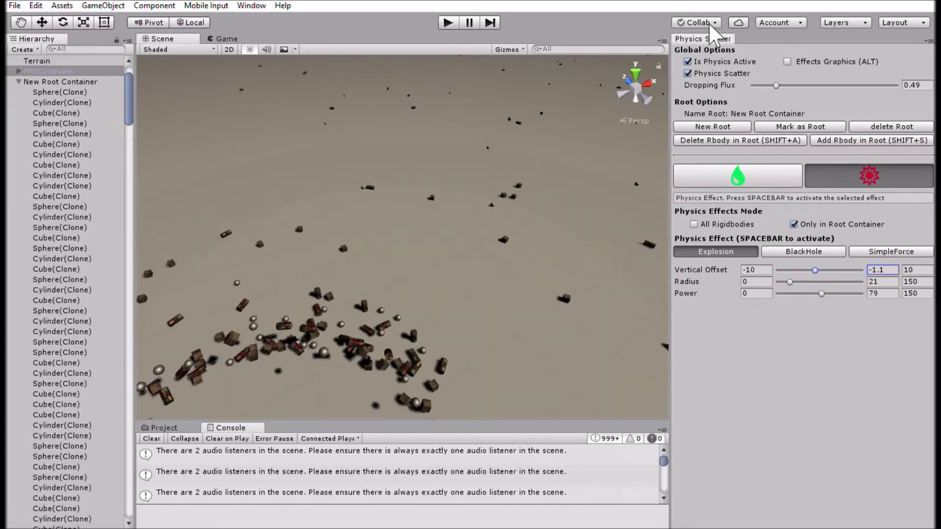
Undo the Character Controller height change and move the FPSController over to the exploded objects, at about X 60.17, Y 0.14, Z 61.95.
{"action": "left_click", "coordinate": [839, 103]}
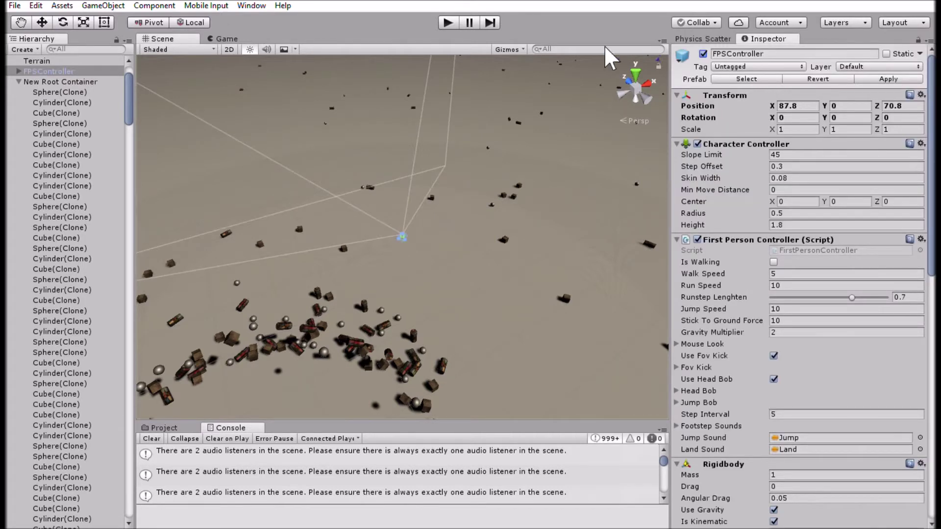
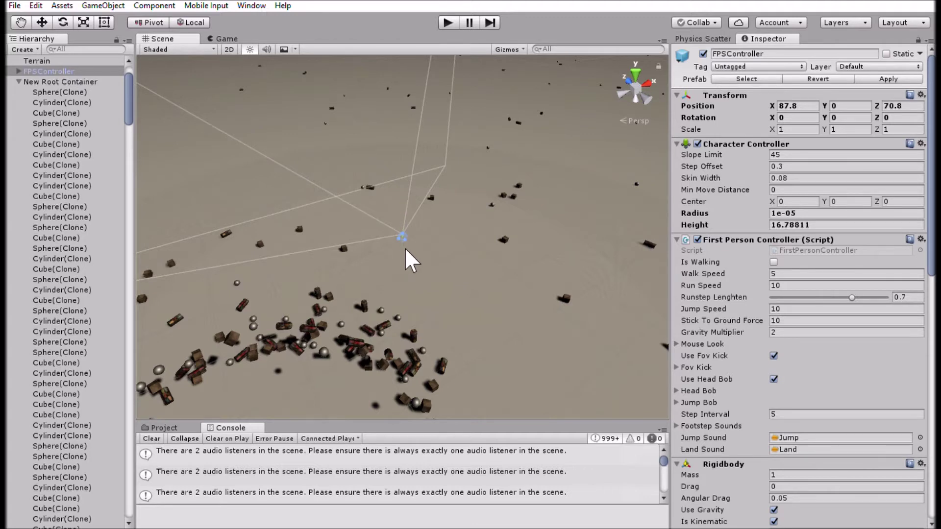
{"action": "key", "text": "ctrl+z"}
{"action": "scroll", "coordinate": [405, 236], "scroll_direction": "up", "scroll_amount": 9}
{"action": "right_click_drag", "start_coordinate": [457, 240], "coordinate": [423, 211]}
{"action": "middle_click_drag", "start_coordinate": [424, 212], "coordinate": [258, 219]}
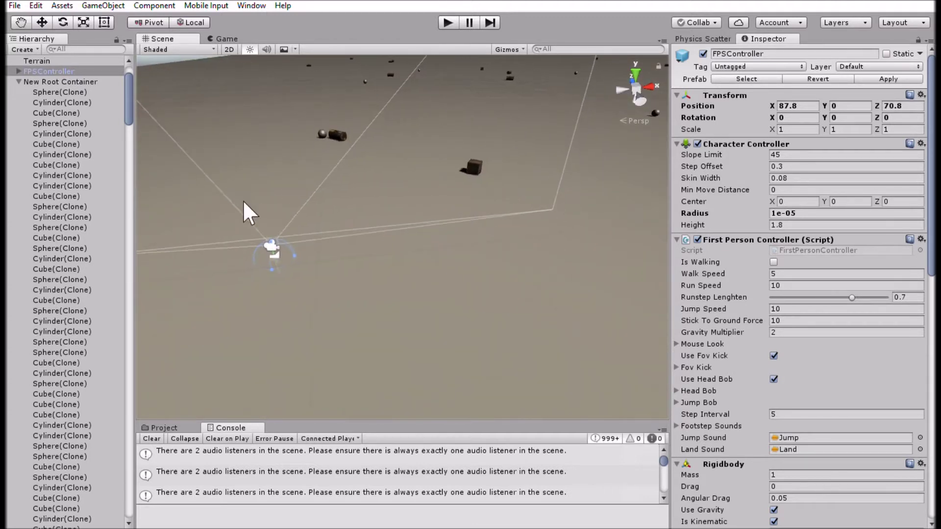
{"action": "right_click_drag", "start_coordinate": [259, 220], "coordinate": [253, 212]}
{"action": "right_click_drag", "start_coordinate": [510, 256], "coordinate": [497, 262]}
{"action": "middle_click_drag", "start_coordinate": [497, 263], "coordinate": [334, 214]}
{"action": "scroll", "coordinate": [337, 210], "scroll_direction": "up", "scroll_amount": 3}
{"action": "left_click_drag", "start_coordinate": [337, 210], "coordinate": [305, 238], "text": "alt"}
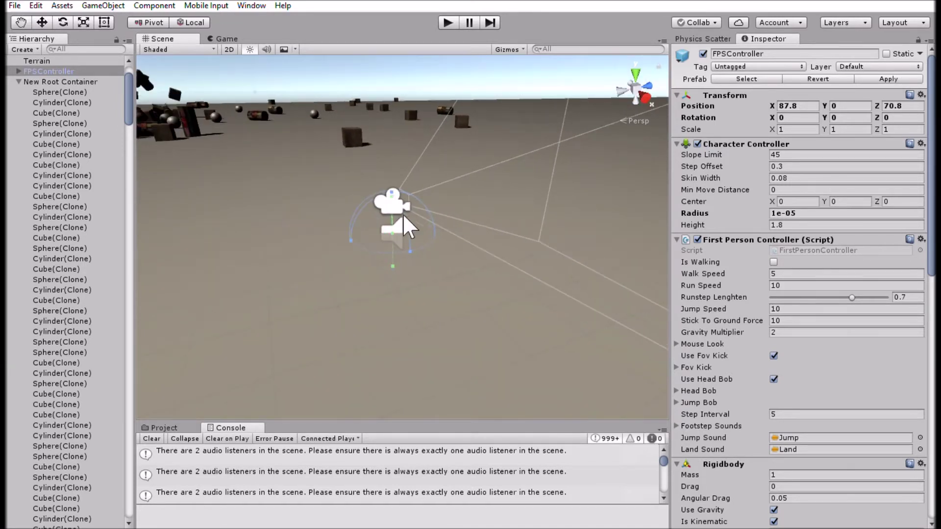
{"action": "key", "text": "w"}
{"action": "left_click_drag", "start_coordinate": [389, 201], "coordinate": [397, 122]}
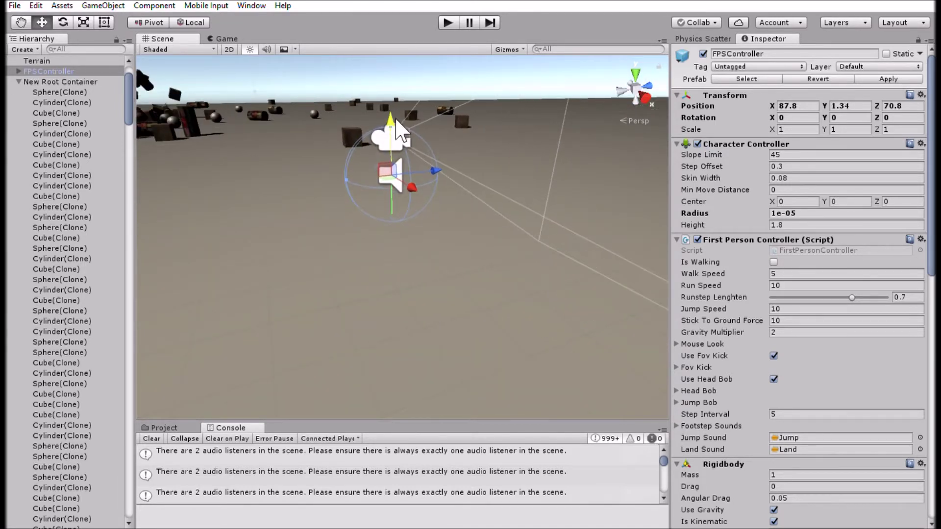
{"action": "left_click_drag", "start_coordinate": [397, 176], "coordinate": [178, 114]}
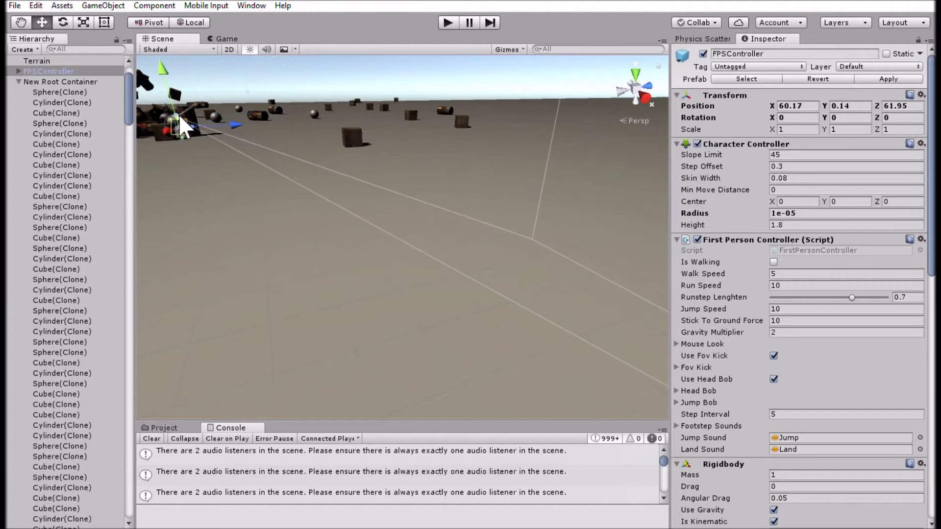
Run the game, walk the first-person character among the objects frozen mid-explosion to view them from the ground, and stop the game.
{"action": "left_click", "coordinate": [447, 21]}
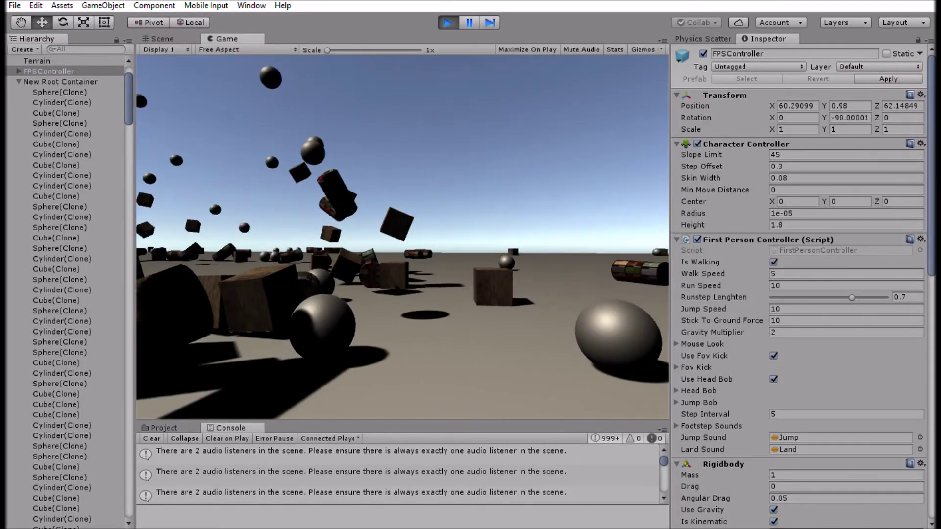
{"action": "key", "text": "w"}
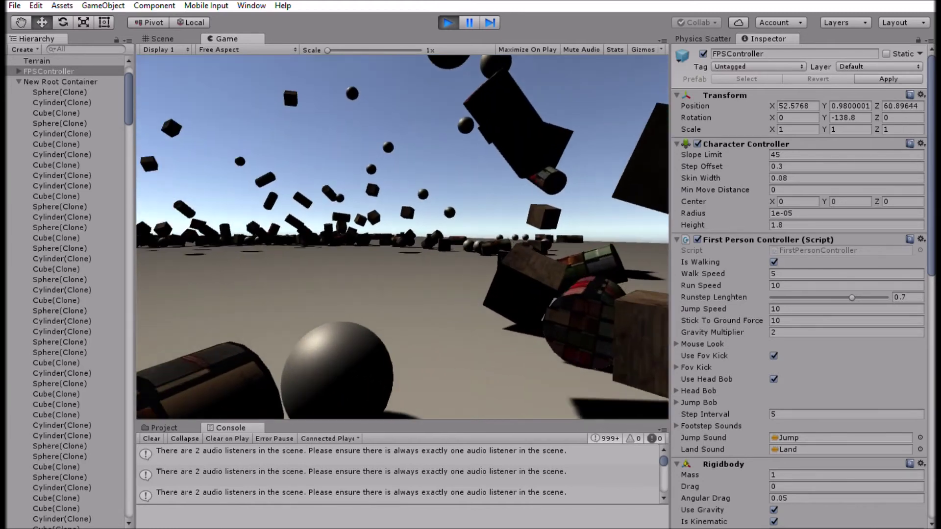
{"action": "key", "text": "w"}
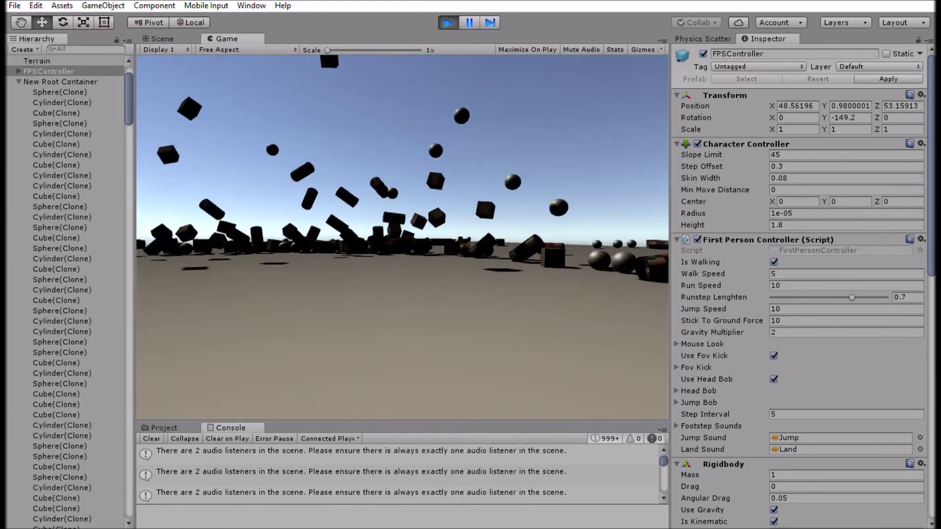
{"action": "key", "text": "w"}
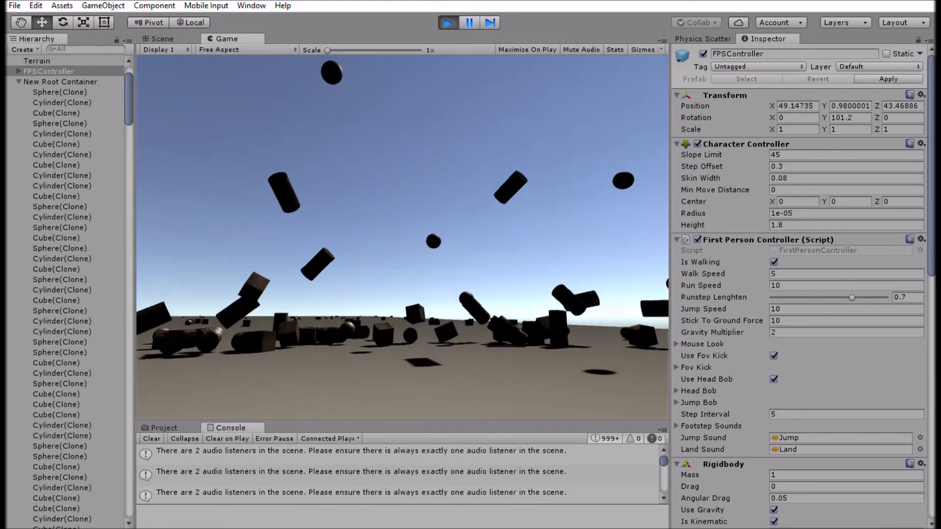
{"action": "key", "text": "w"}
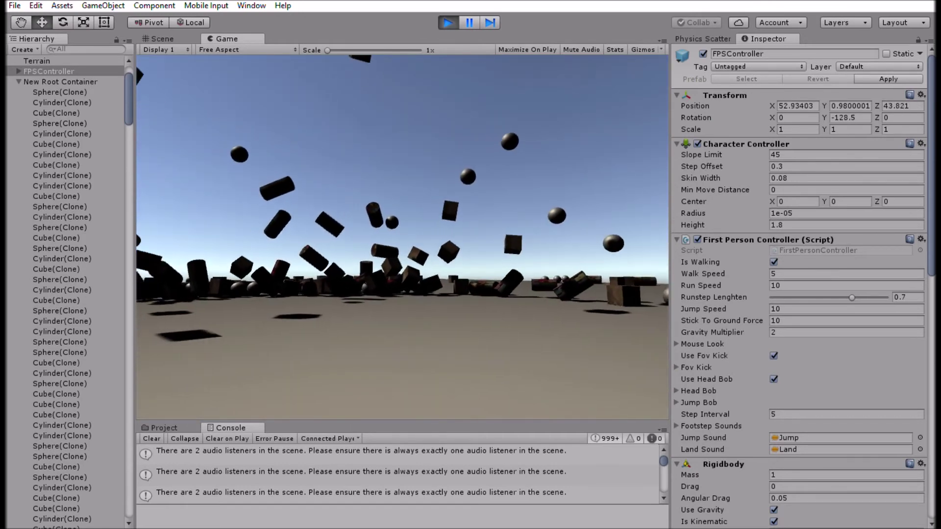
{"action": "key", "text": "a"}
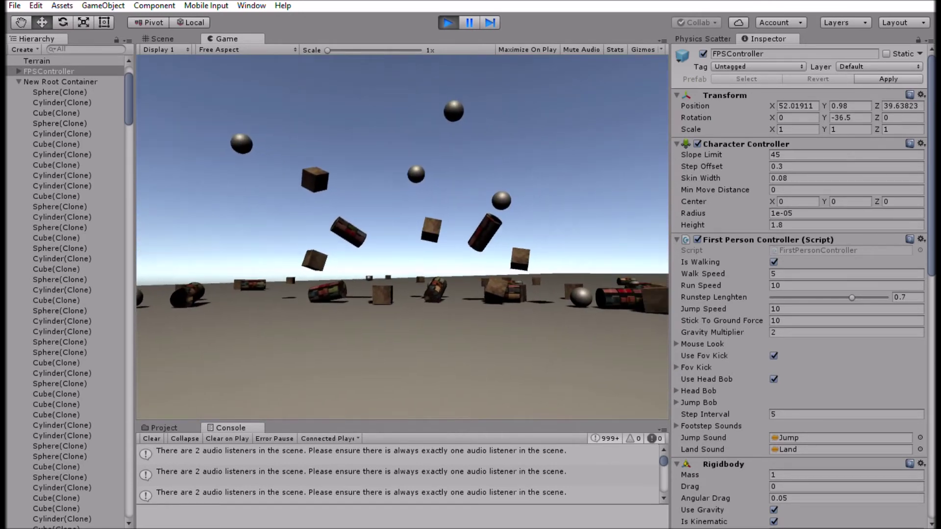
{"action": "key", "text": "Escape"}
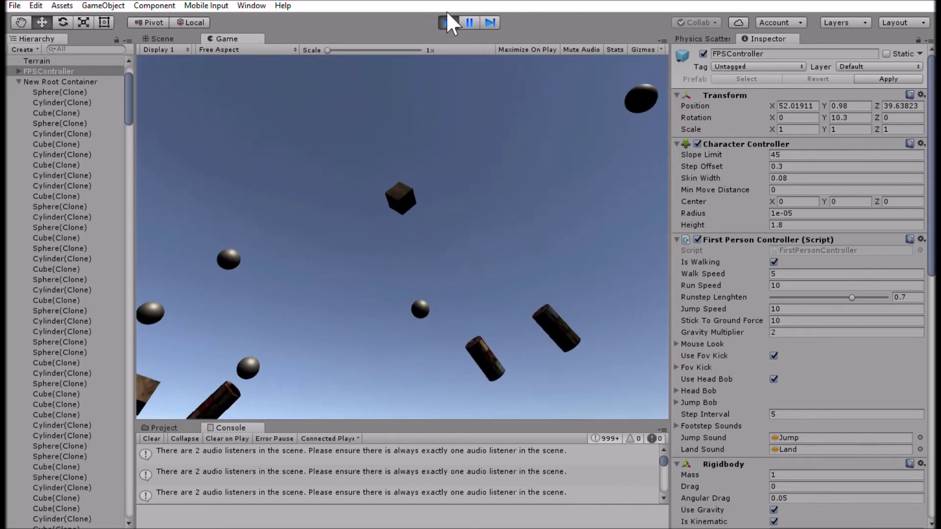
{"action": "left_click", "coordinate": [447, 23]}
Trigger the BlackHole effect at the centre of the dense pile, with vertical offset 20, radius 40, power 20 and modifier 2.
{"action": "right_click_drag", "start_coordinate": [421, 220], "coordinate": [260, 140]}
{"action": "middle_click_drag", "start_coordinate": [495, 321], "coordinate": [637, 397]}
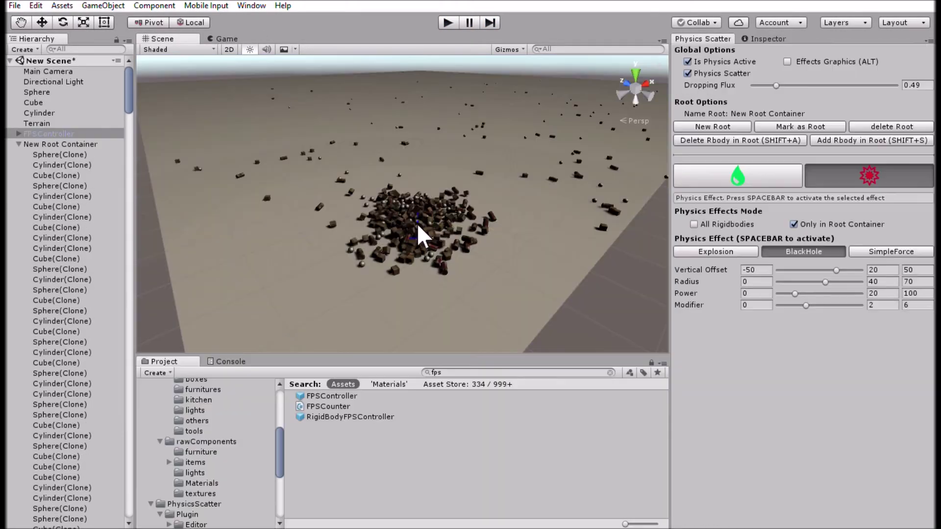
{"action": "key", "text": "space"}
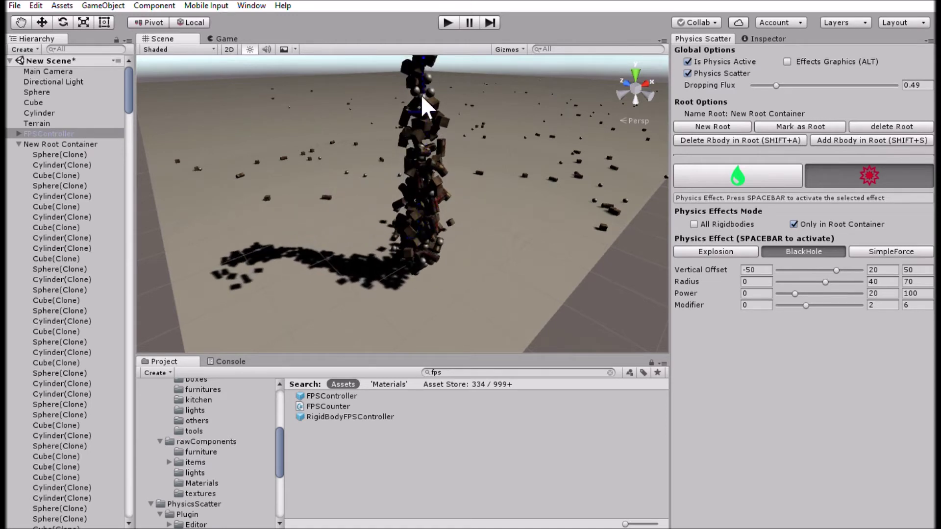
Play the scene and walk around the column of objects raised by the BlackHole, looking up at it and jumping, and end play mode.
{"action": "left_click", "coordinate": [755, 39]}
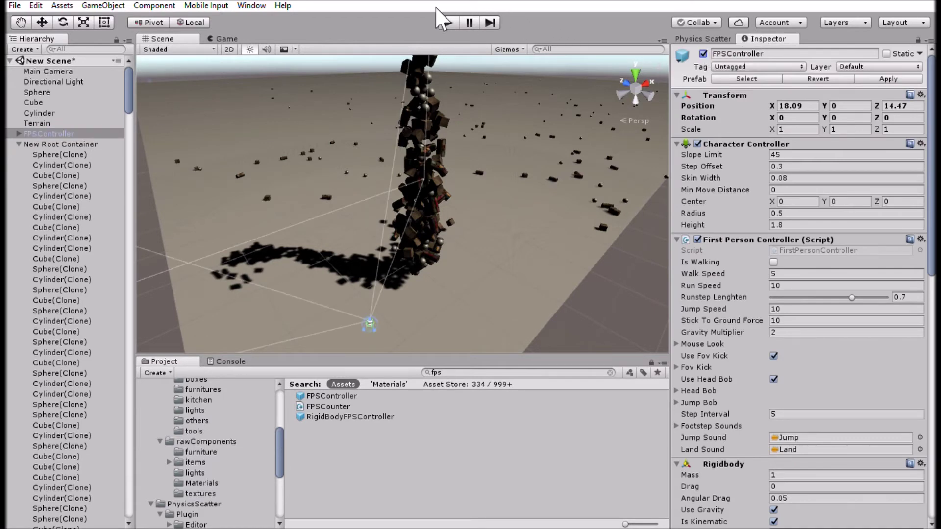
{"action": "left_click", "coordinate": [447, 23]}
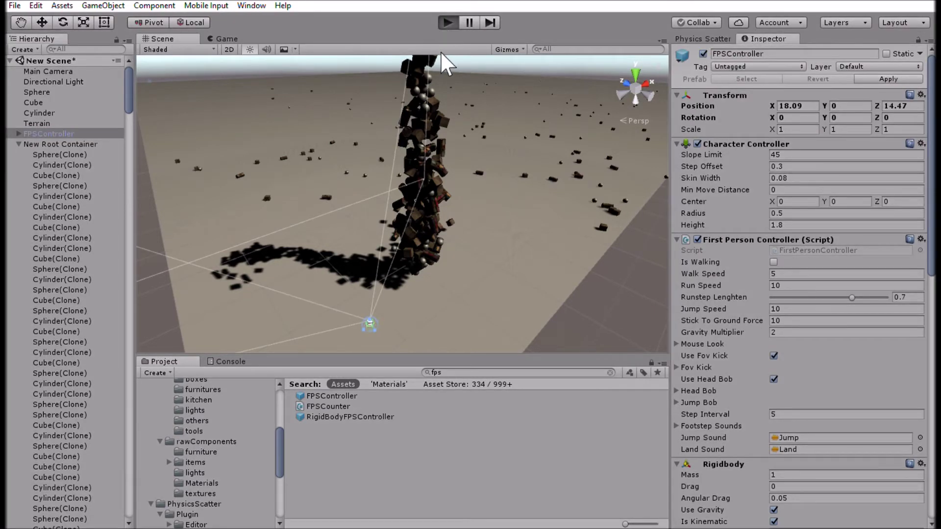
{"action": "key", "text": "d"}
{"action": "key", "text": "d"}
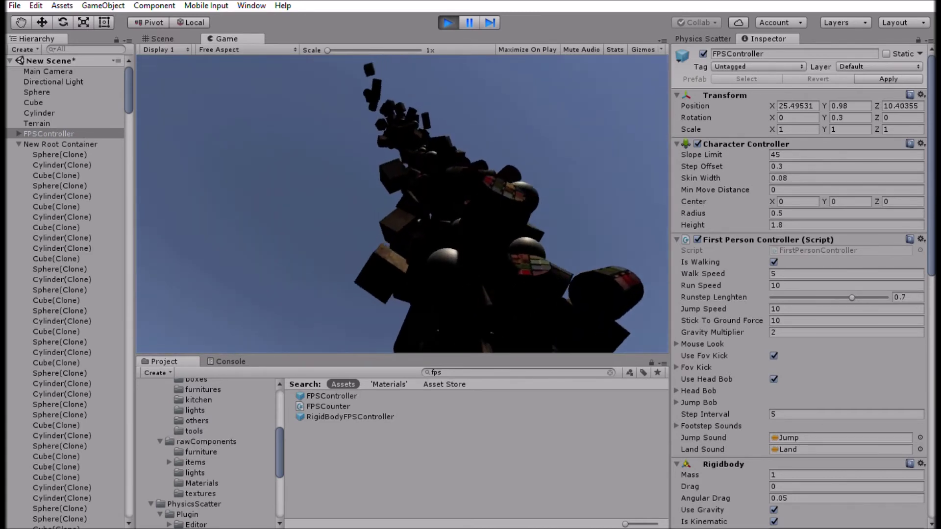
{"action": "key", "text": "d"}
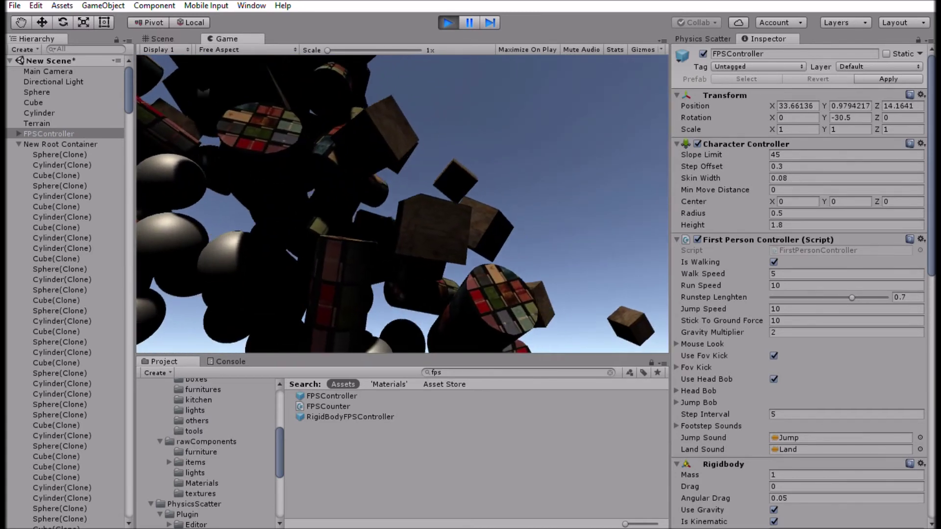
{"action": "key", "text": "d"}
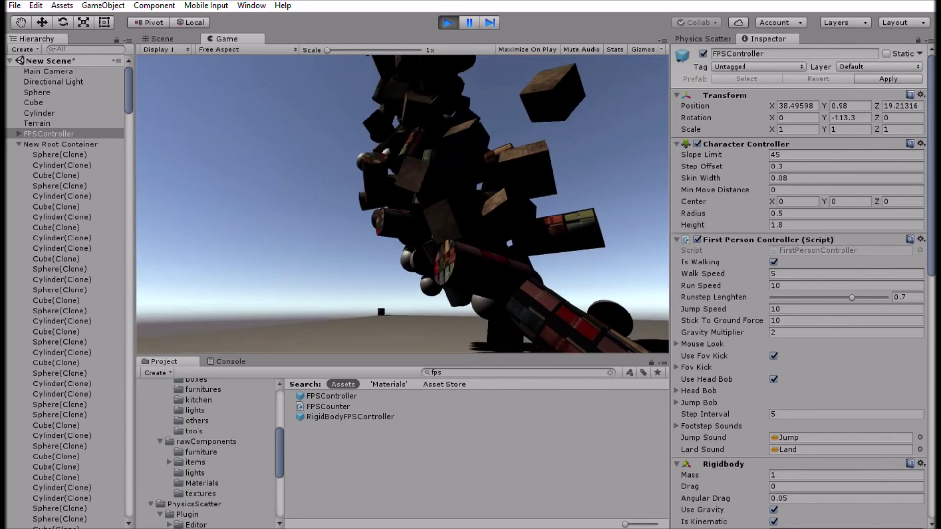
{"action": "key", "text": "w"}
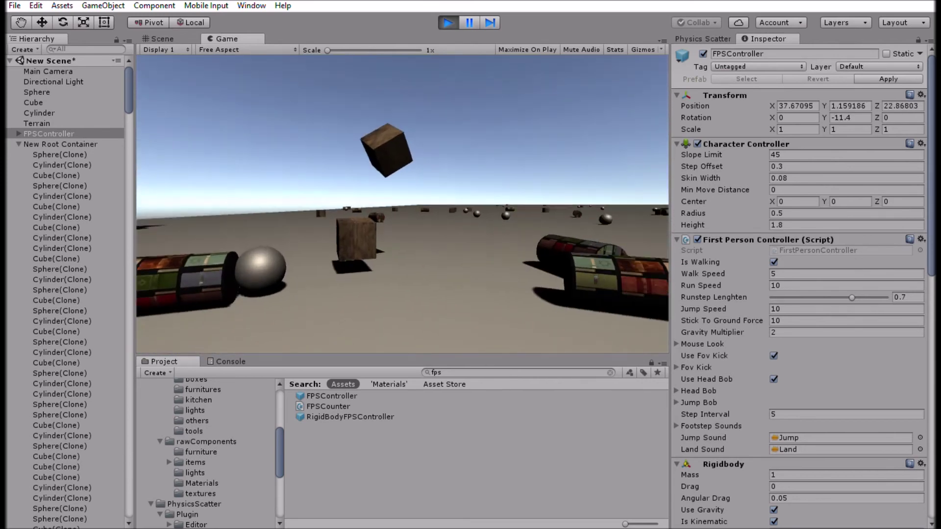
{"action": "key", "text": "w"}
{"action": "key", "text": "space"}
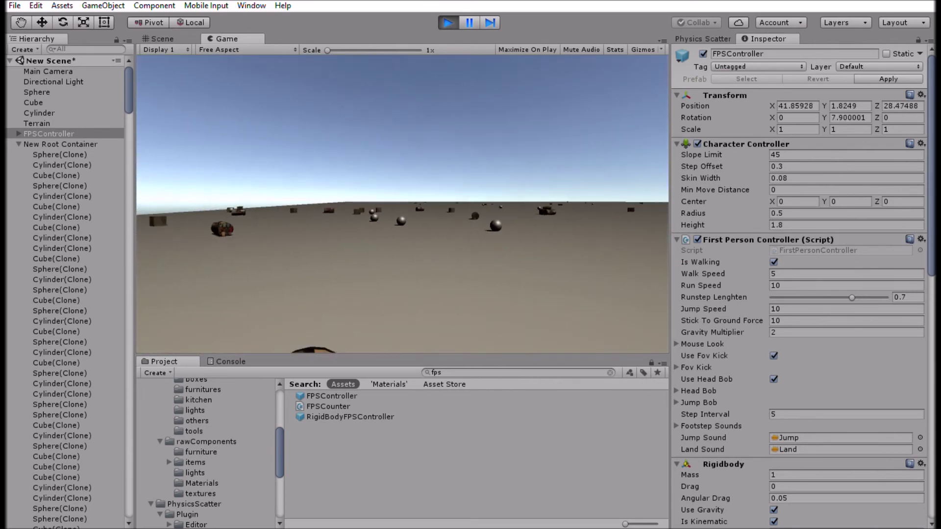
{"action": "key", "text": "d"}
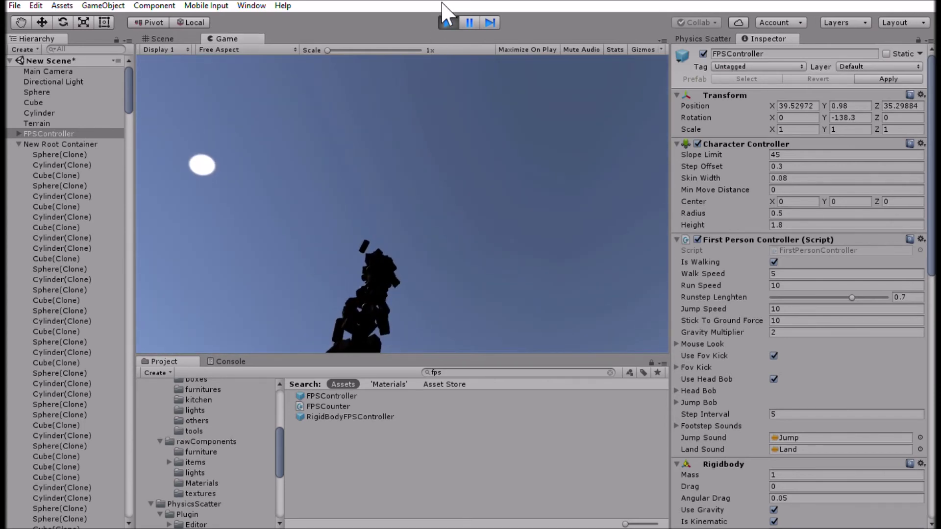
{"action": "left_click", "coordinate": [448, 22]}
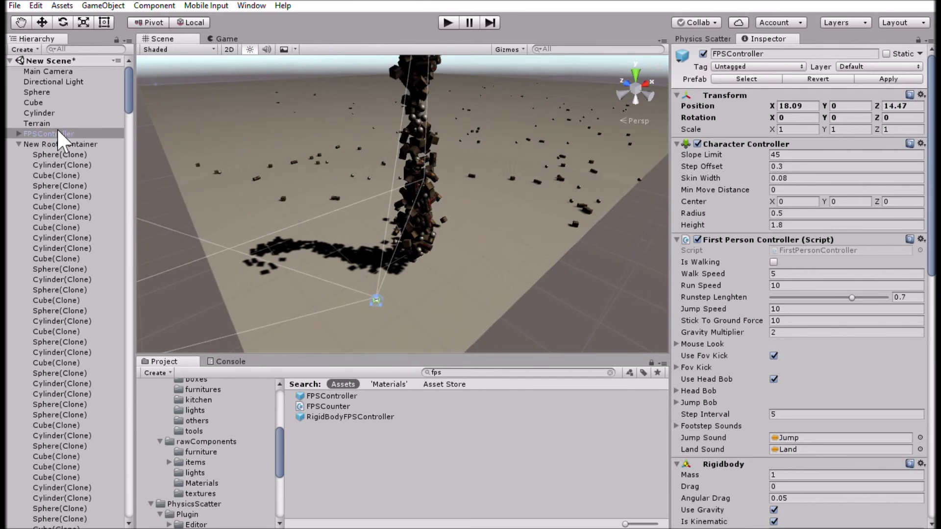
Reactivate physics in Physics Scatter to let the suspended column fall, and view the collapsing pile from several angles.
{"action": "left_click", "coordinate": [701, 38]}
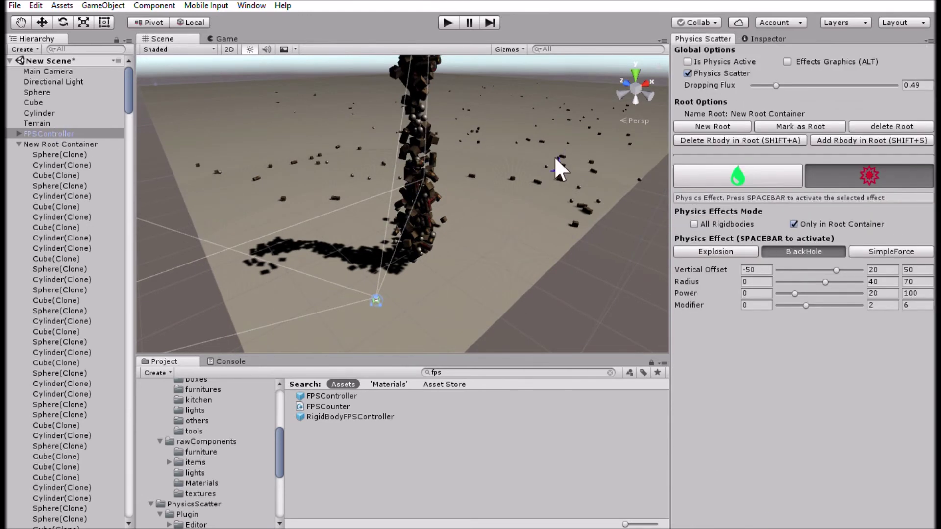
{"action": "key", "text": "space"}
{"action": "left_click_drag", "start_coordinate": [433, 198], "coordinate": [461, 166], "text": "alt"}
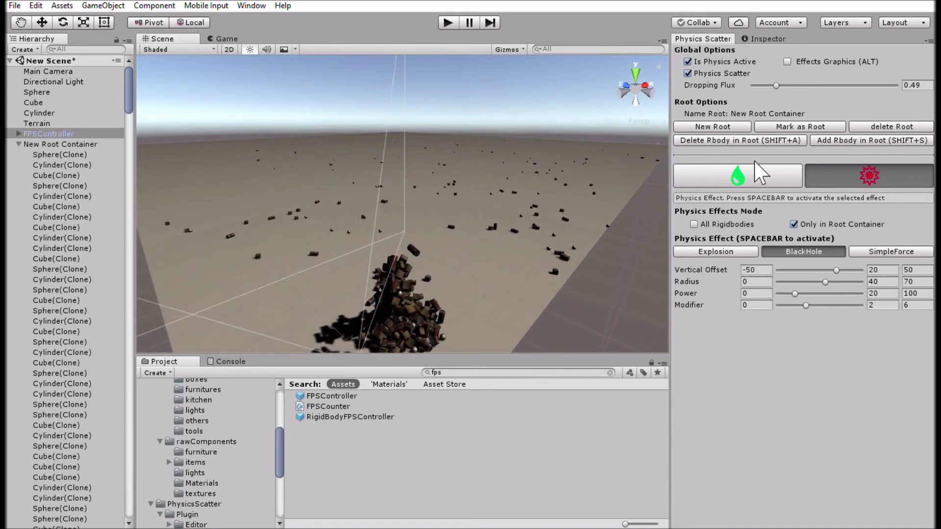
{"action": "left_click_drag", "start_coordinate": [623, 185], "coordinate": [582, 256], "text": "alt"}
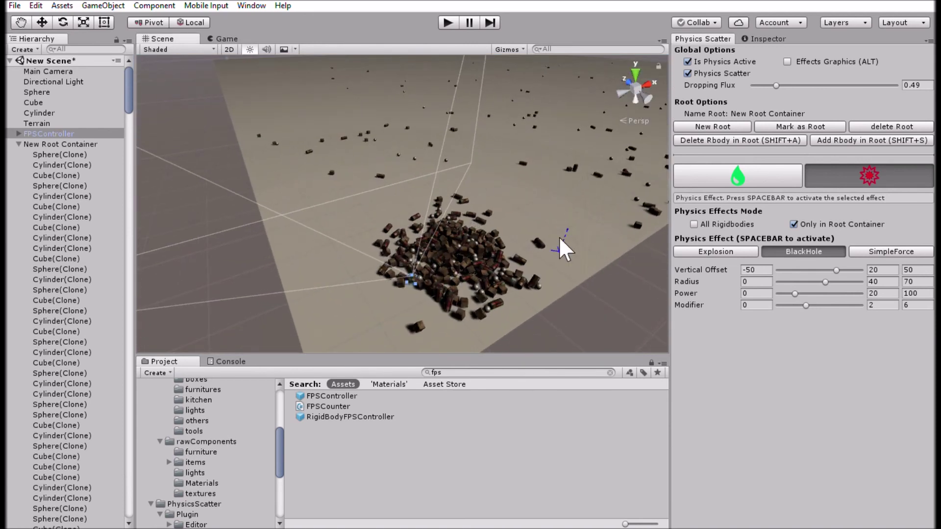
{"action": "left_click_drag", "start_coordinate": [563, 250], "coordinate": [590, 309], "text": "alt"}
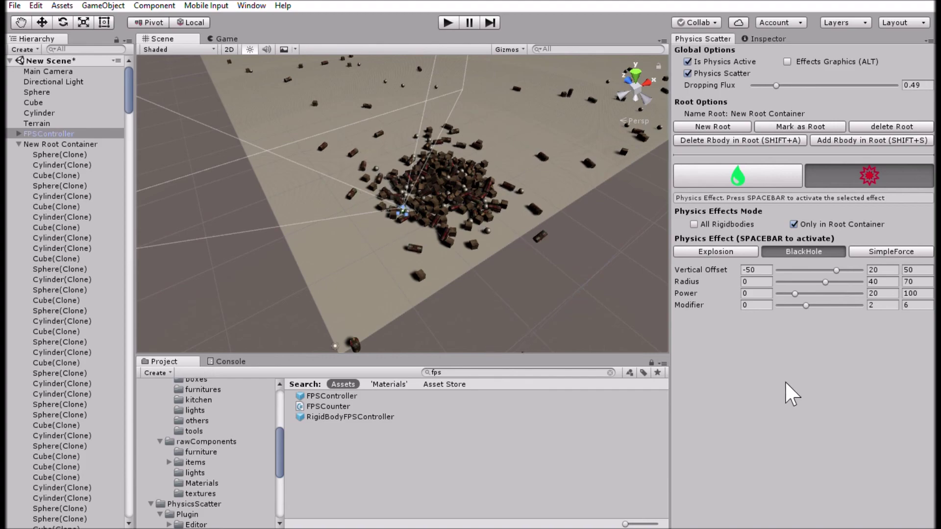